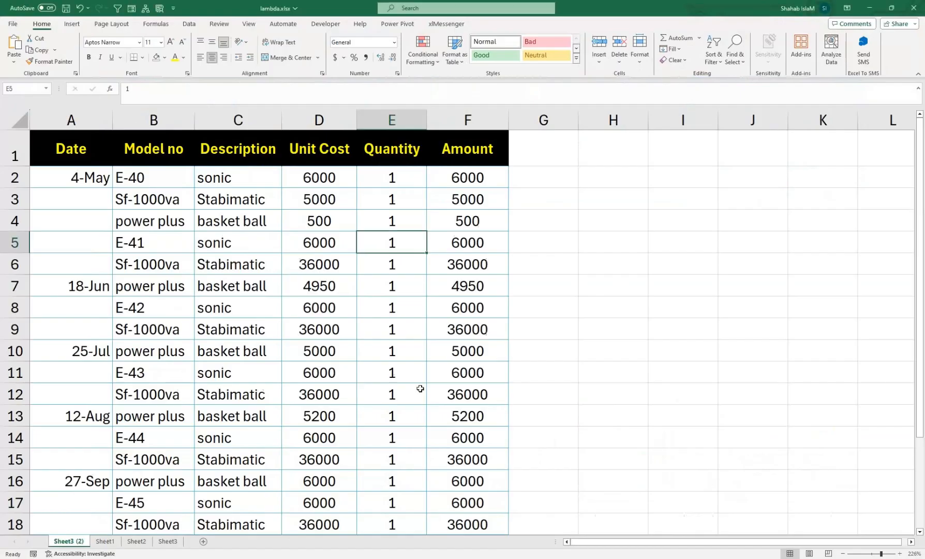
key("ctrl+Print")
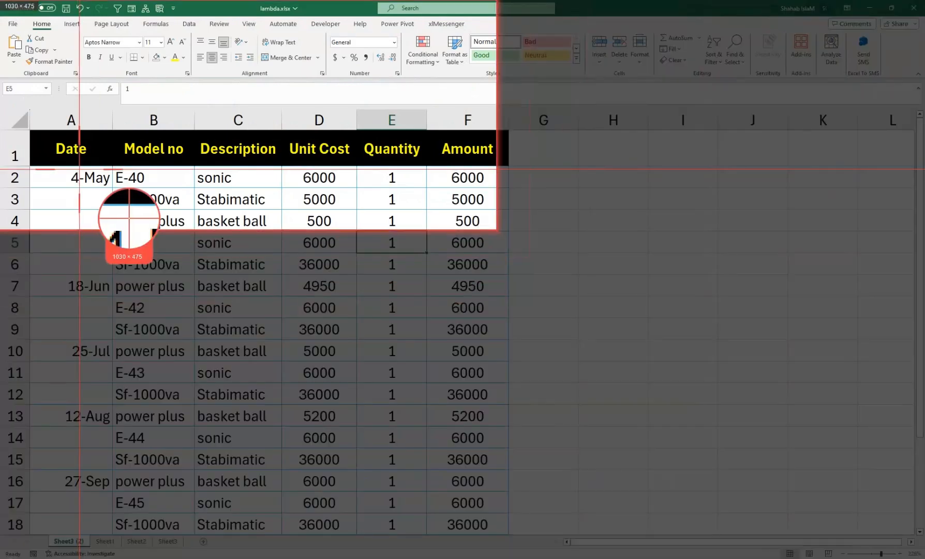
left_click(77, 169)
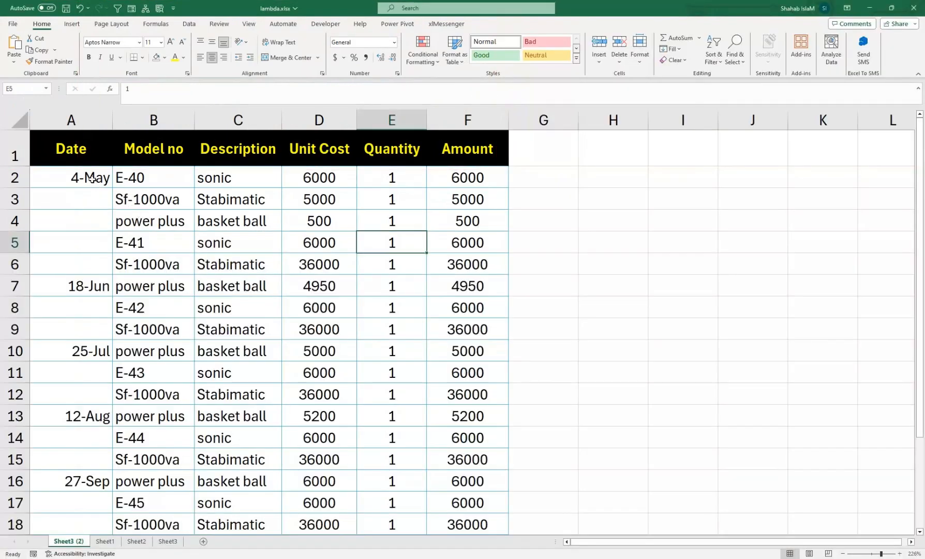
Step: Examine the Date column's 4-May, 18-Jun and 25-Jul groups, including the blank cells beneath each date and their matching rows
left_click(92, 178)
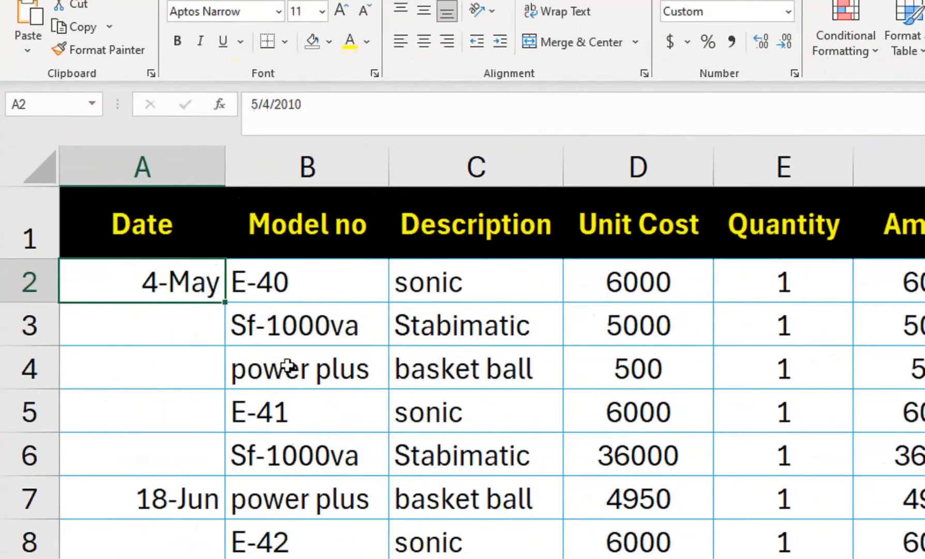
left_click_drag(201, 281, 200, 449)
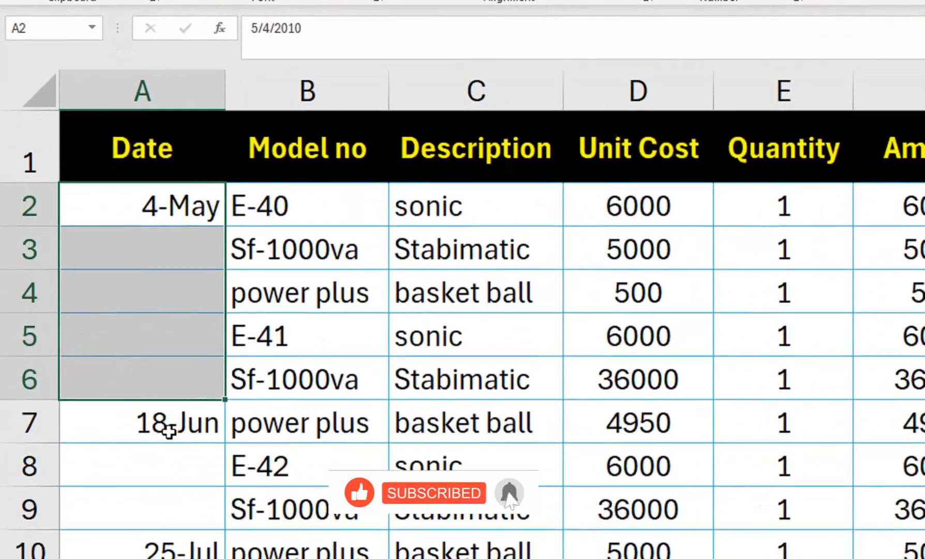
left_click(77, 475)
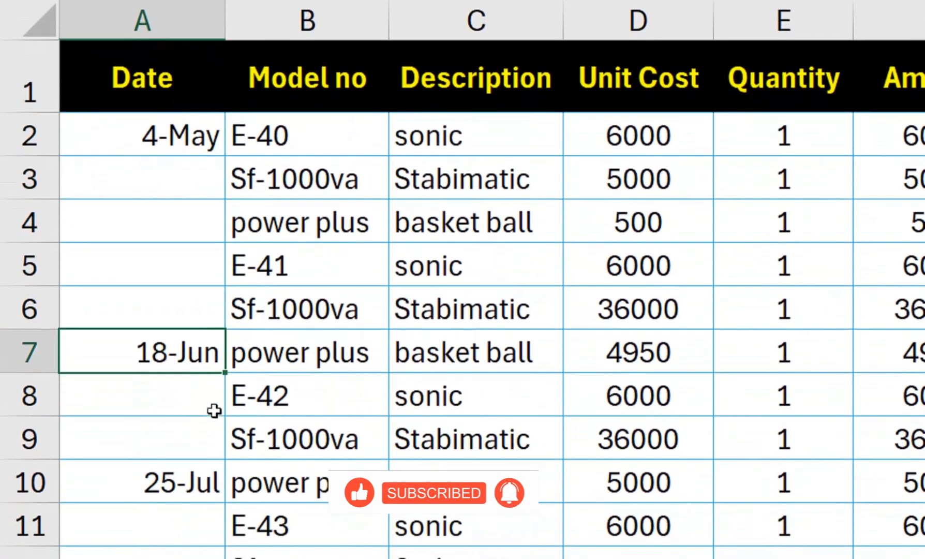
left_click_drag(215, 453, 212, 496)
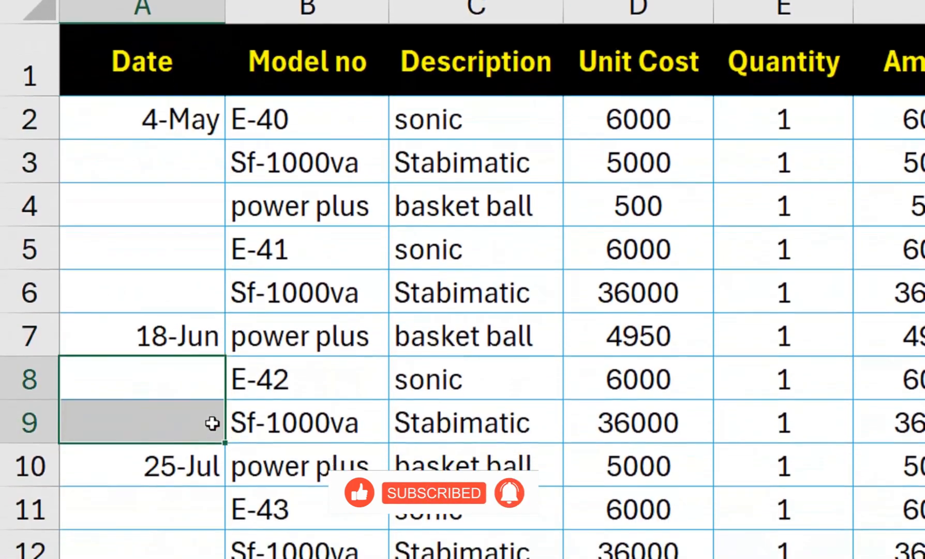
left_click_drag(216, 336, 878, 424)
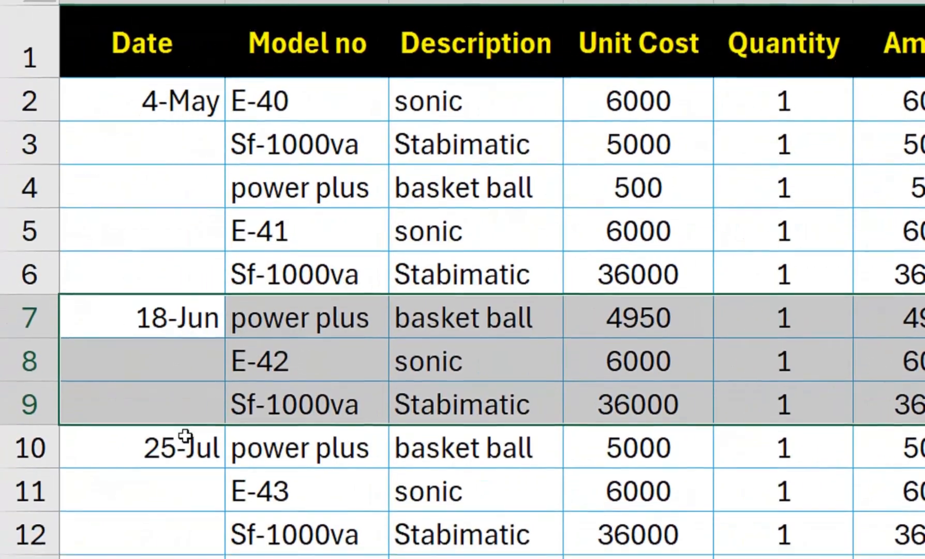
left_click_drag(46, 452, 65, 519)
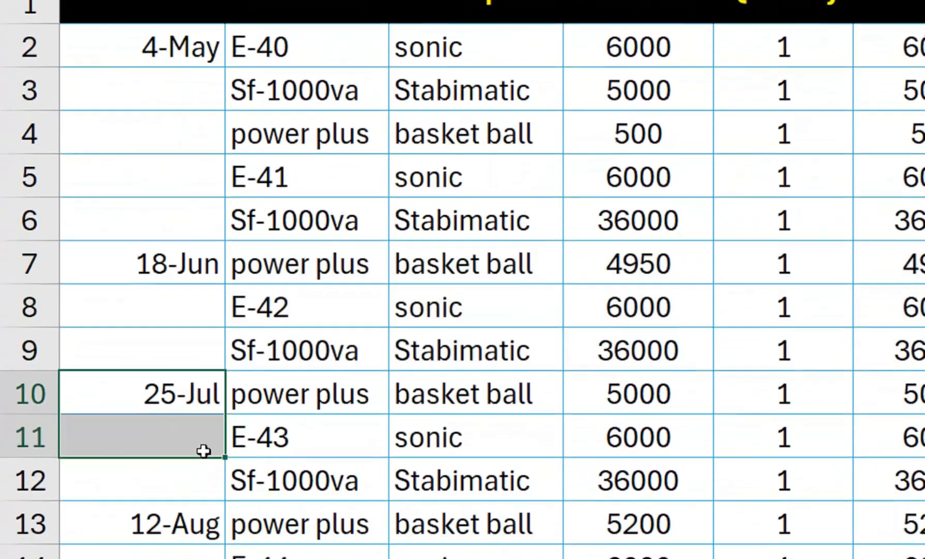
left_click_drag(203, 451, 206, 487)
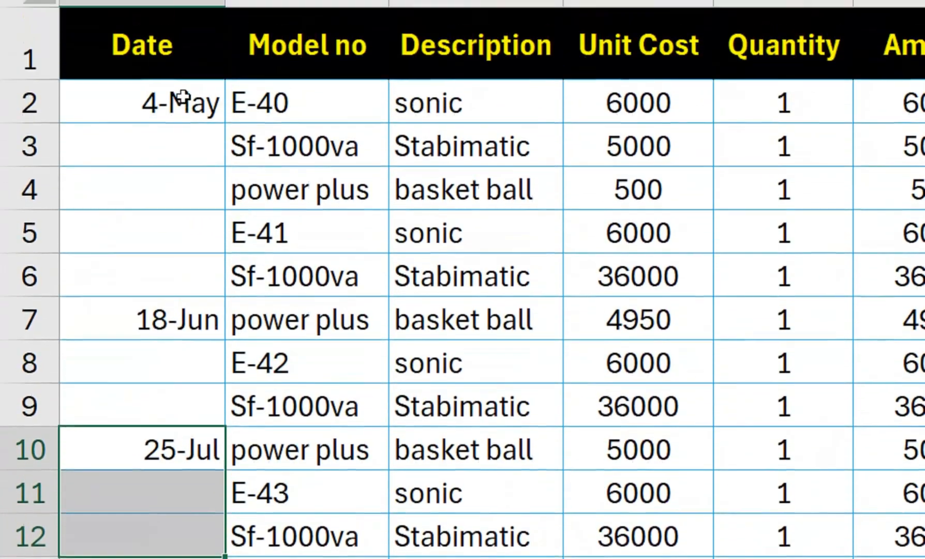
left_click_drag(183, 44, 448, 182)
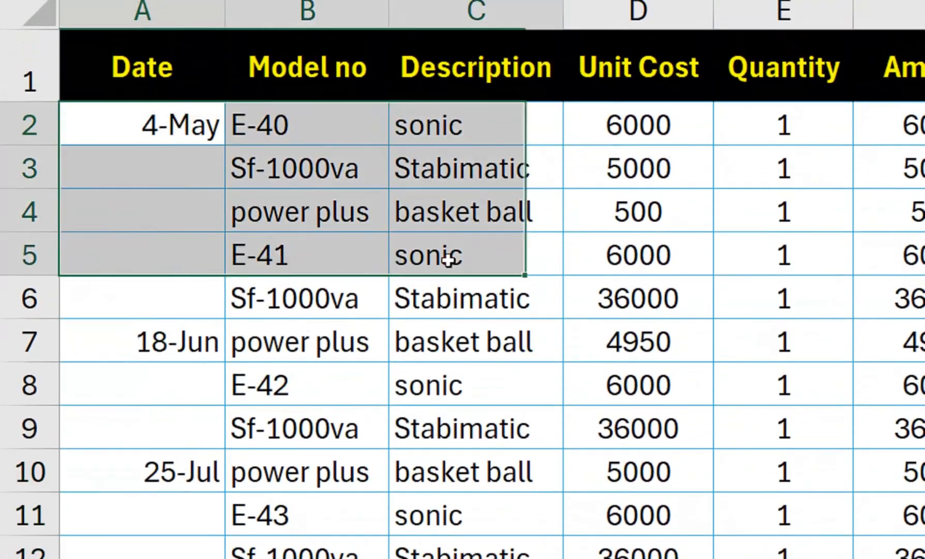
left_click_drag(448, 258, 854, 297)
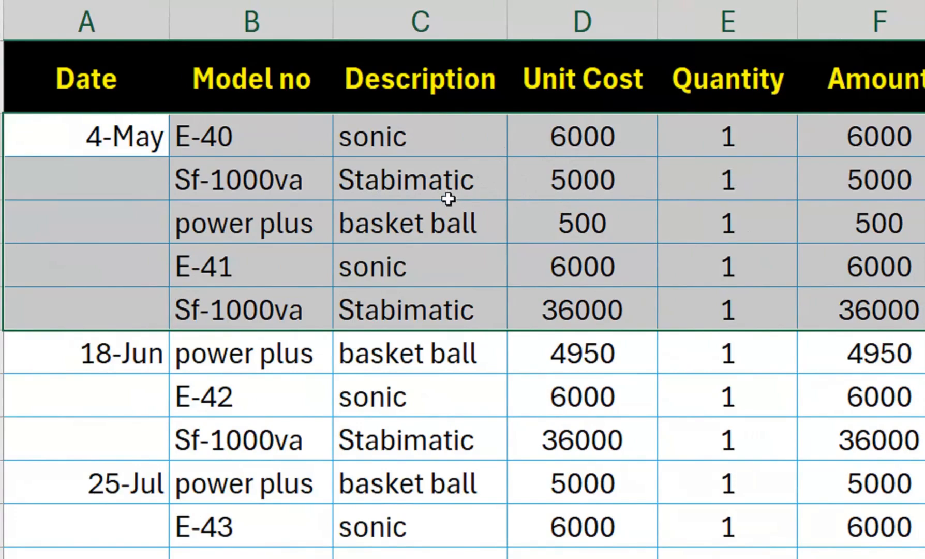
left_click(144, 136)
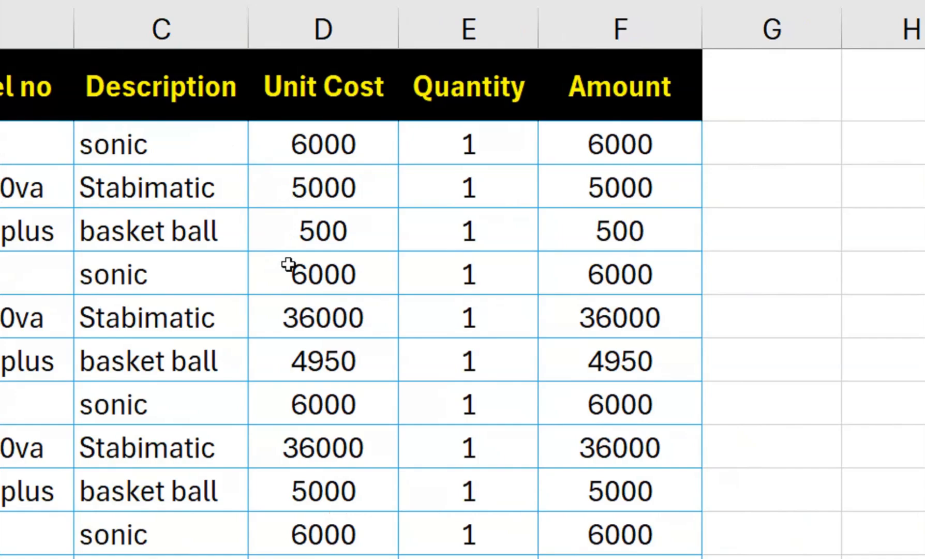
Step: Start a SCAN formula in cell G2 with an empty string ("") as the initial value
left_click(771, 142)
left_click(0, 158)
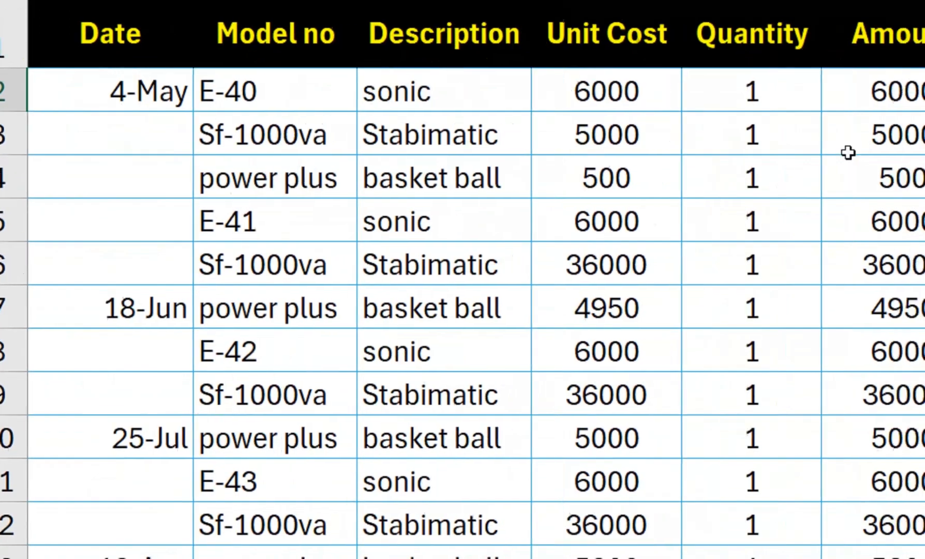
left_click(786, 138)
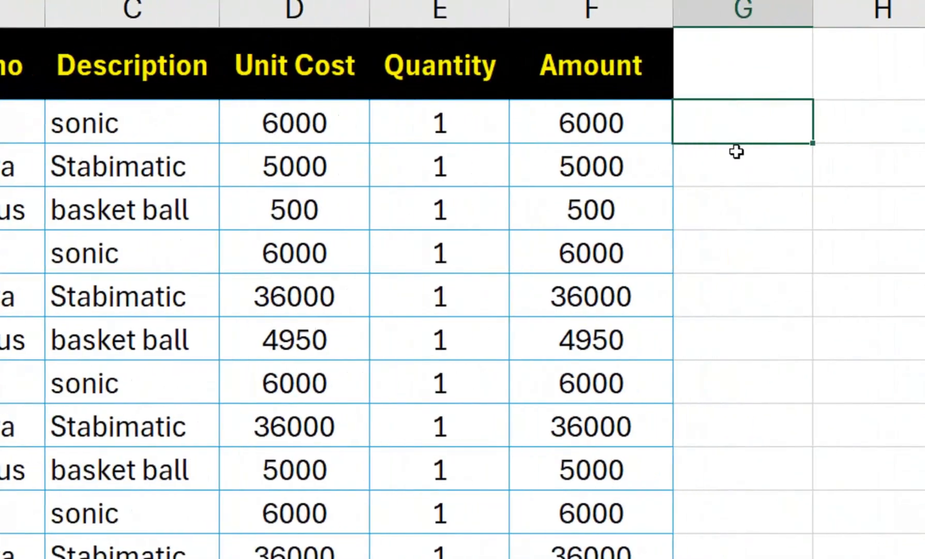
type("=sc")
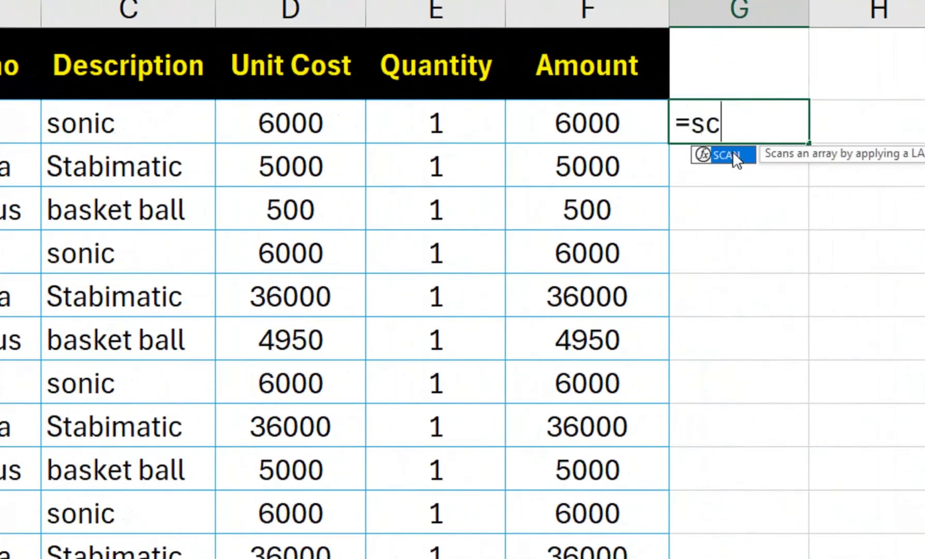
key("Tab")
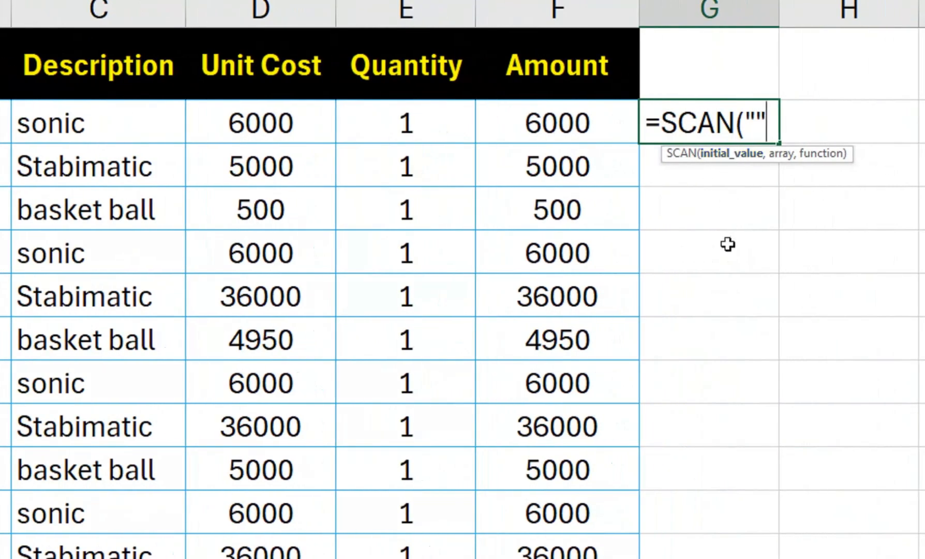
type(",")
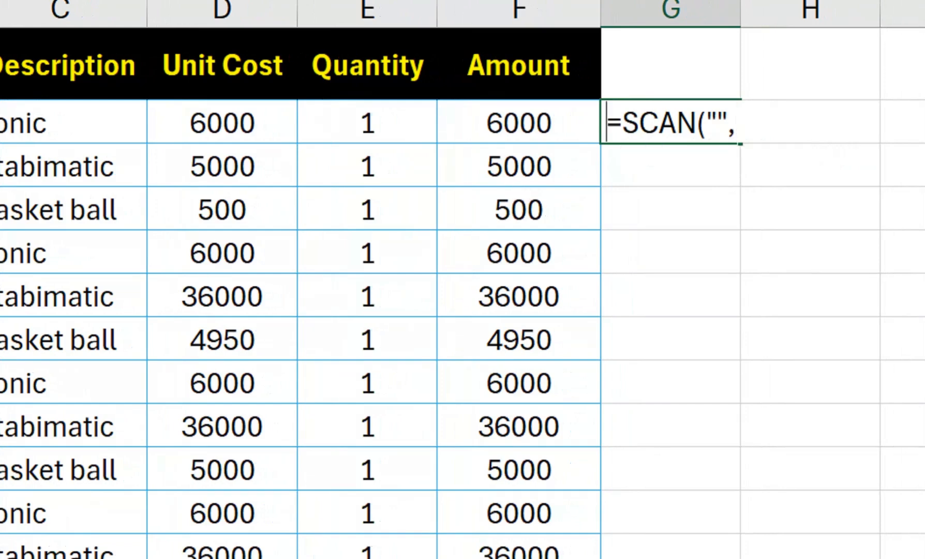
left_click(735, 141)
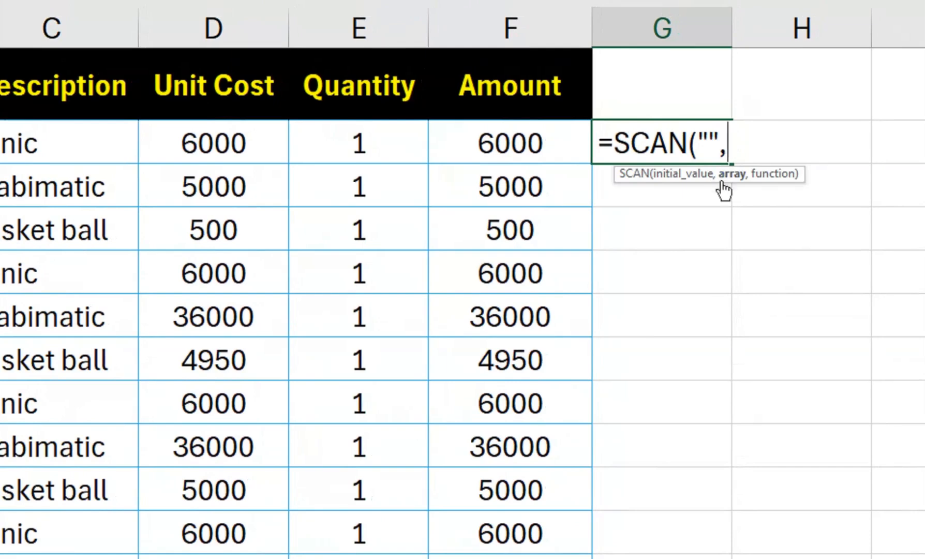
Step: Set the SCAN formula's array to the Date column range A2:A22
left_click_drag(99, 145, 89, 316)
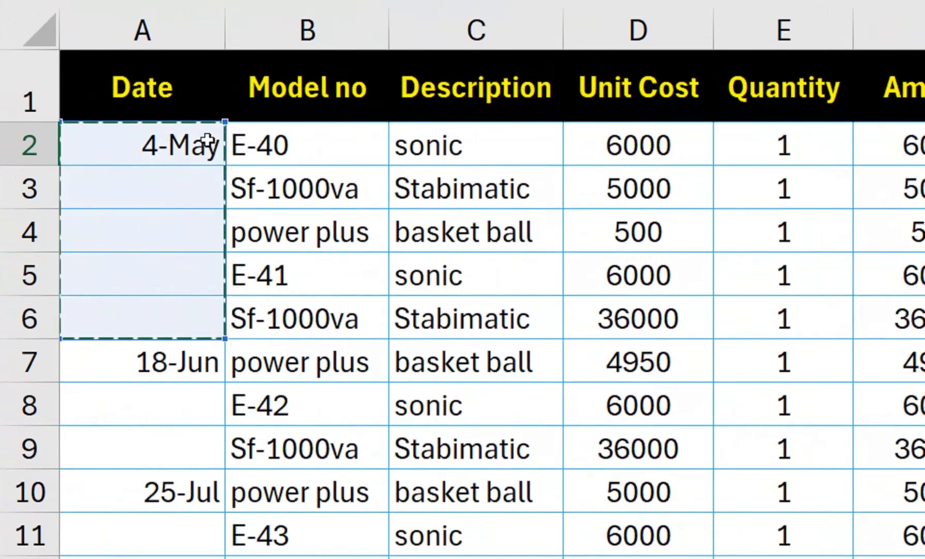
left_click_drag(189, 144, 216, 558)
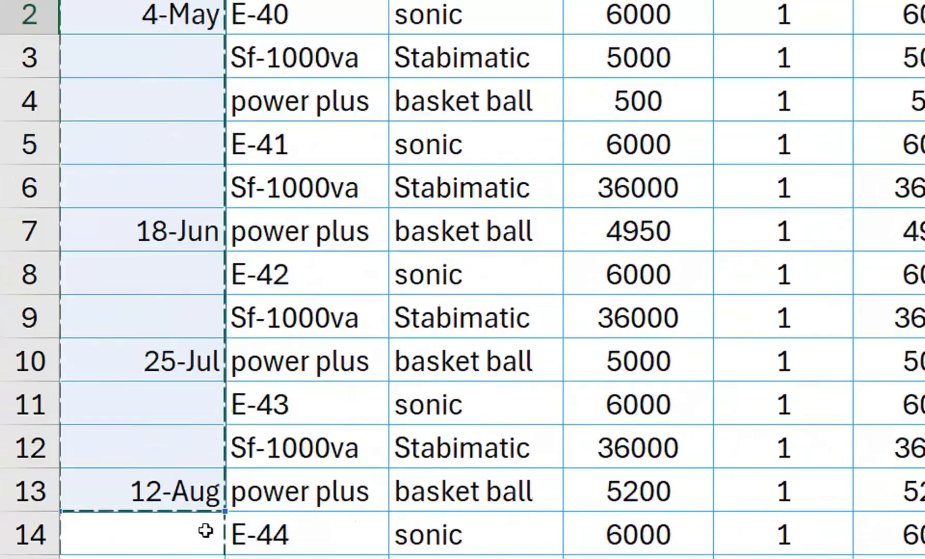
left_click_drag(216, 480, 213, 446)
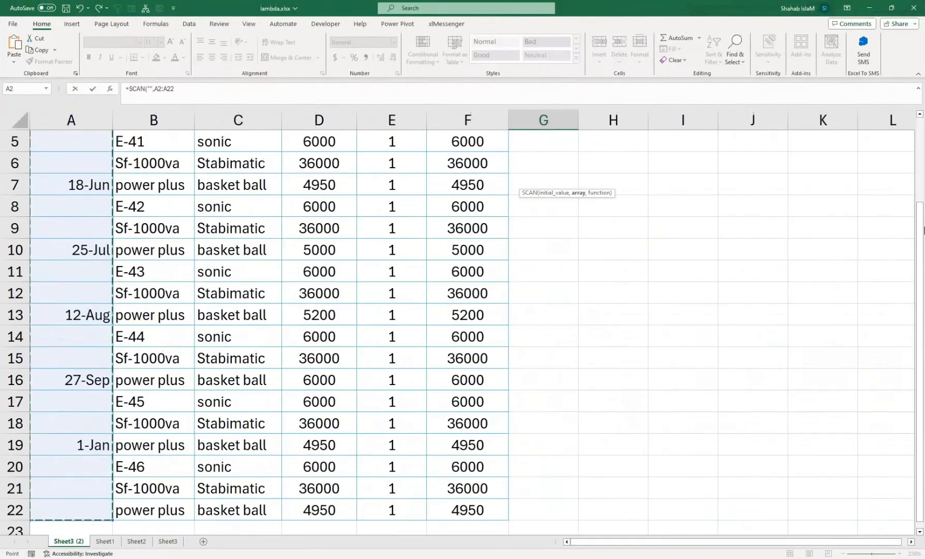
left_click_drag(917, 228, 913, 131)
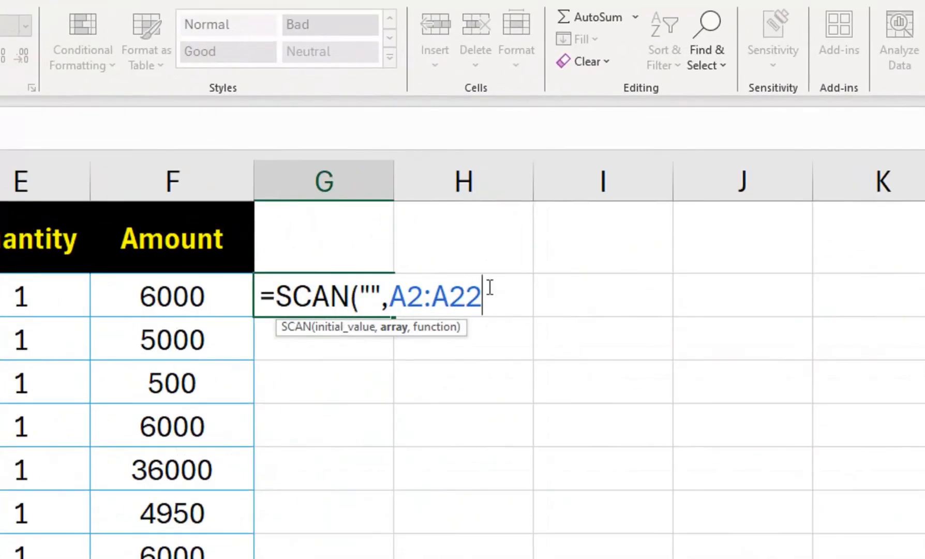
Step: Add a LAMBDA as the SCAN formula's function argument, with parameters x and y
type(",")
type("lam")
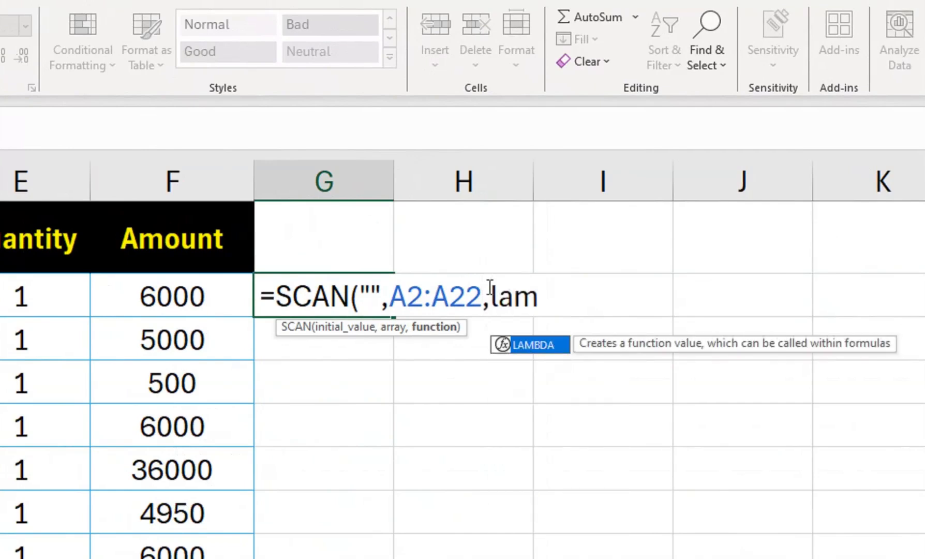
key("Tab")
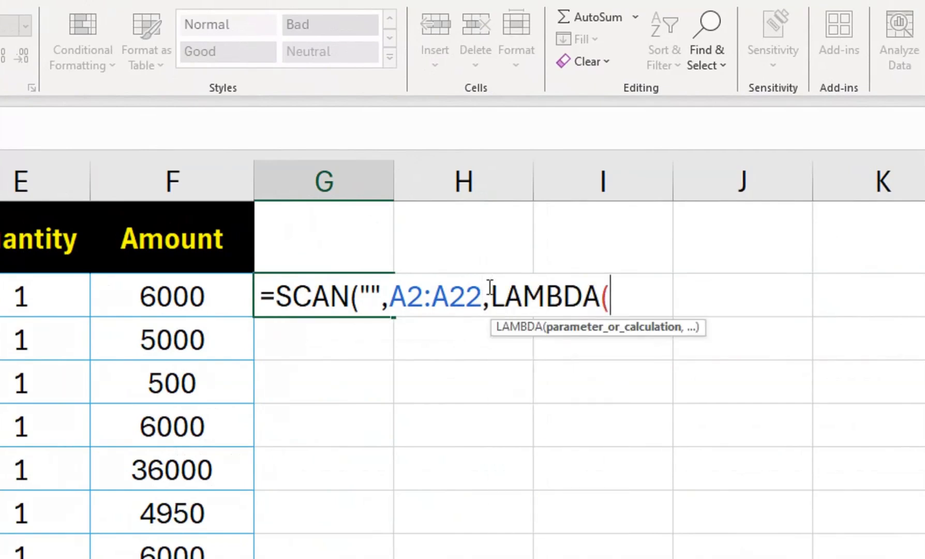
type("x,")
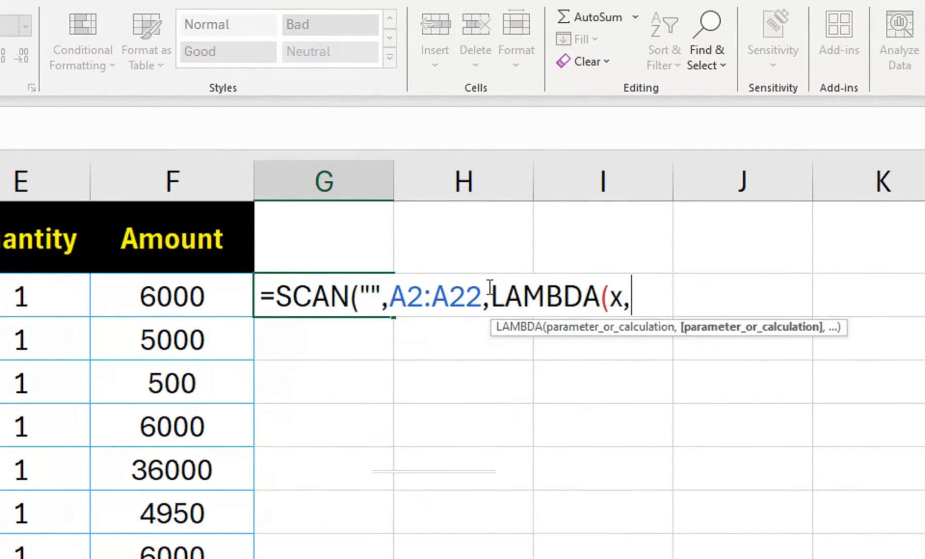
type("y")
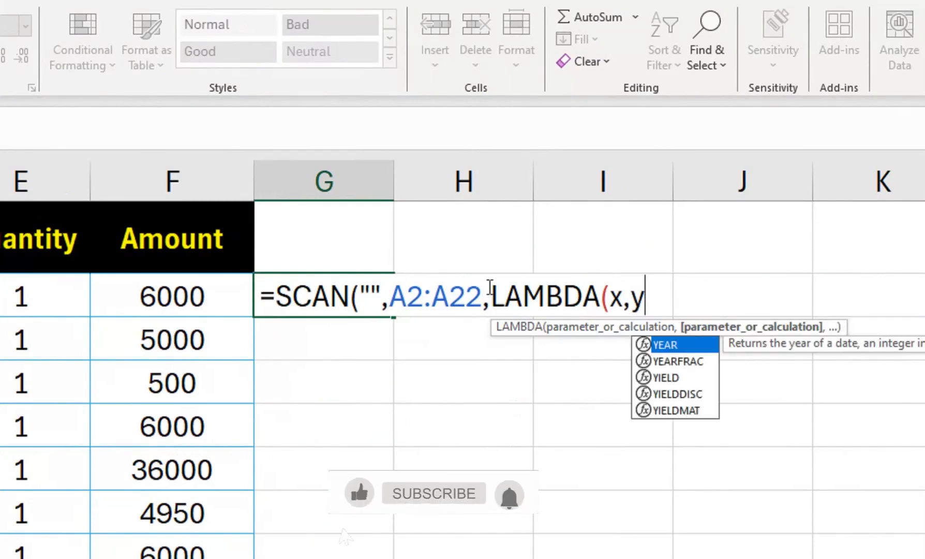
Step: Complete the LAMBDA with the calculation IF(y="",x,y), close all parentheses and enter the formula in G2
type(",if")
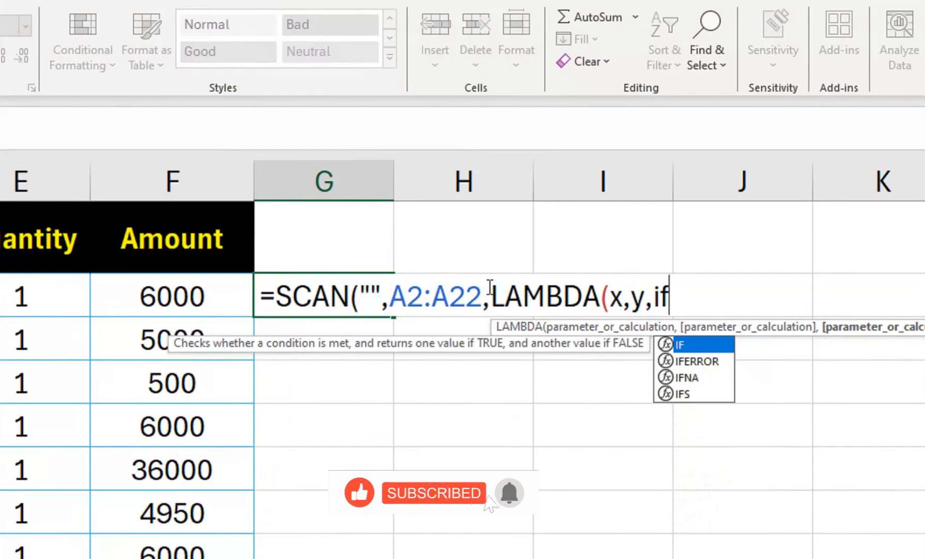
key("Tab")
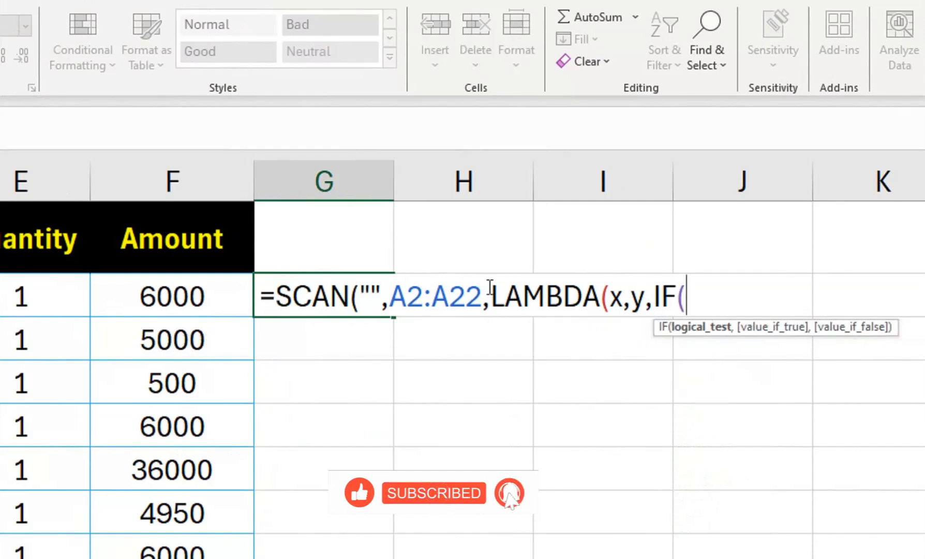
type("y=")
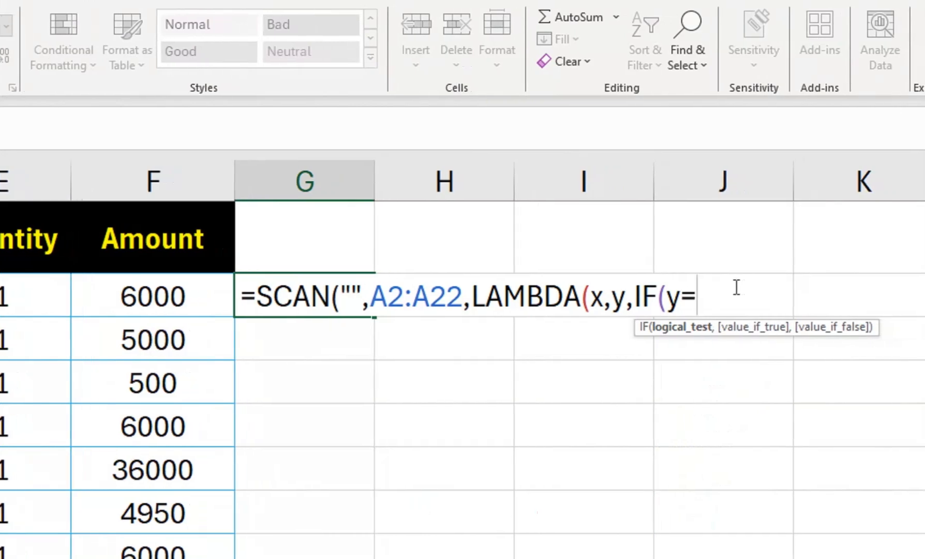
type("\"\",")
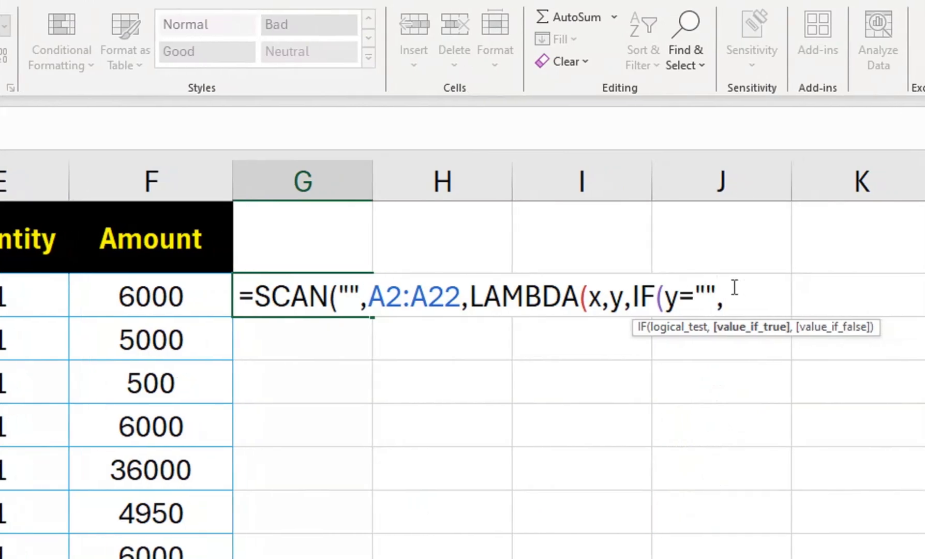
type("x,")
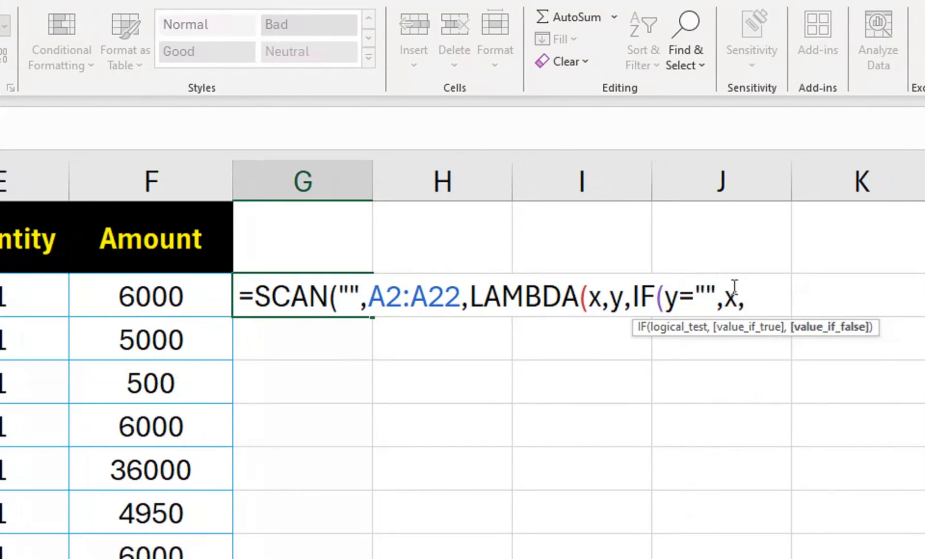
type("y")
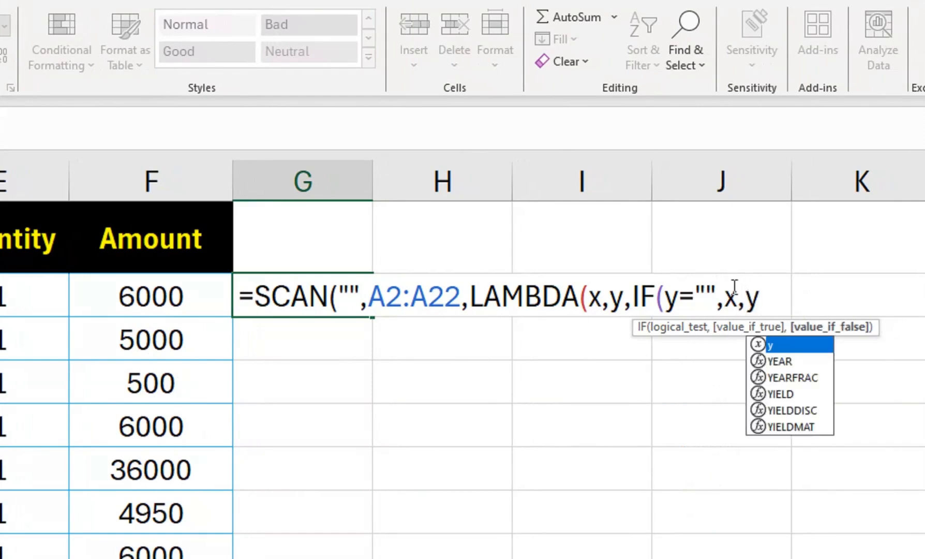
type(")")
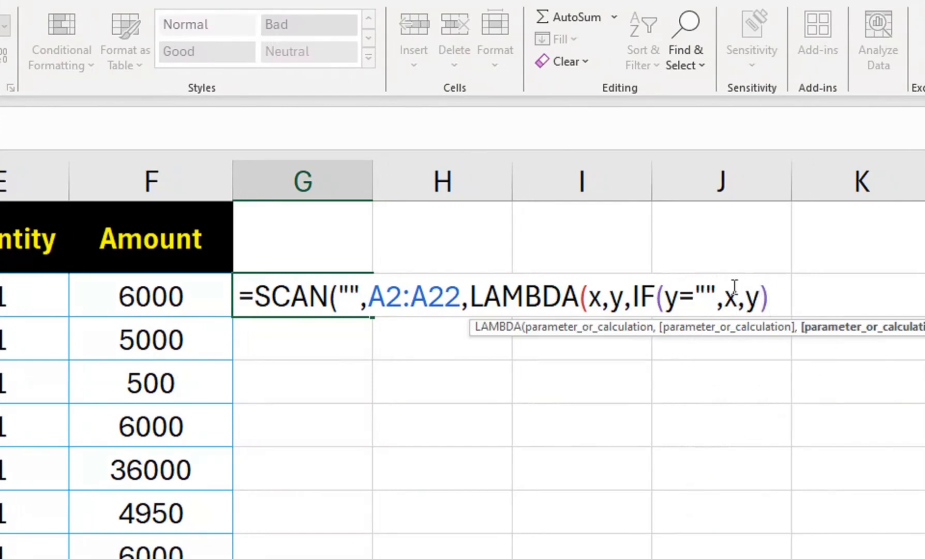
type("))")
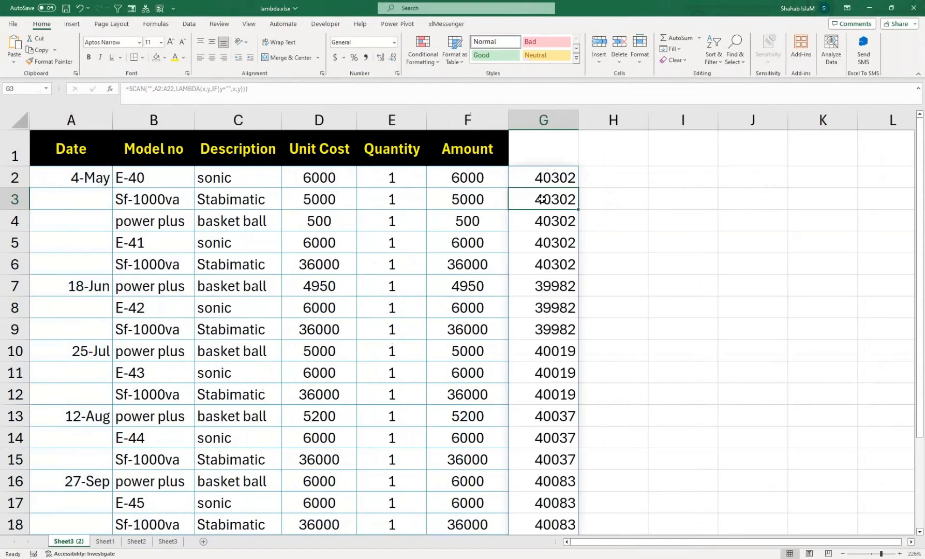
Step: Format the SCAN results in G2:G22 as dates in day-month-year style
left_click_drag(513, 183, 540, 517)
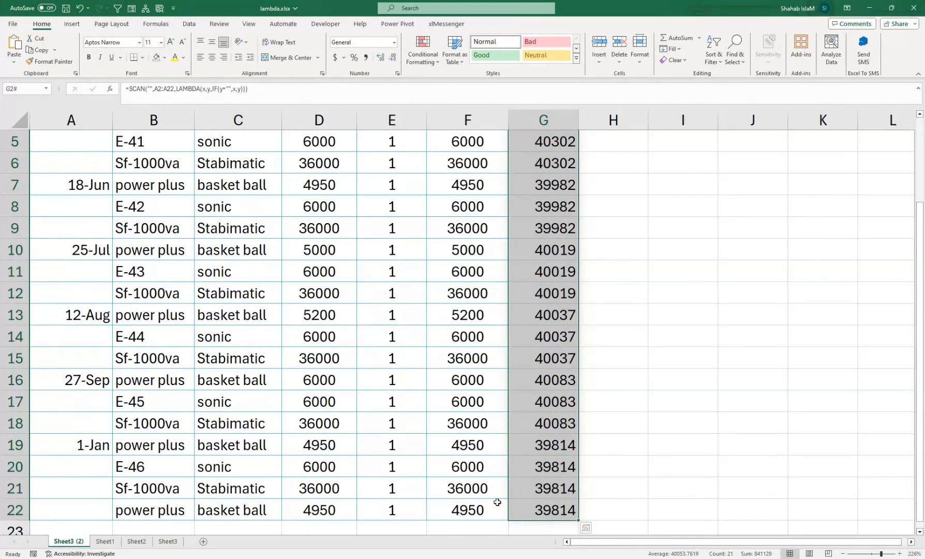
key("ctrl+q")
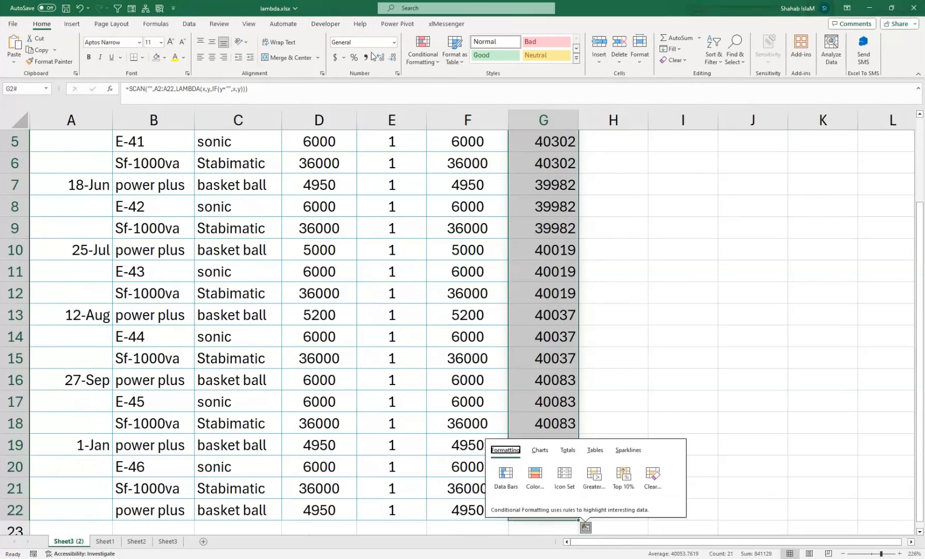
left_click_drag(543, 147, 558, 107)
left_click(541, 173)
key("ctrl+shift+Down")
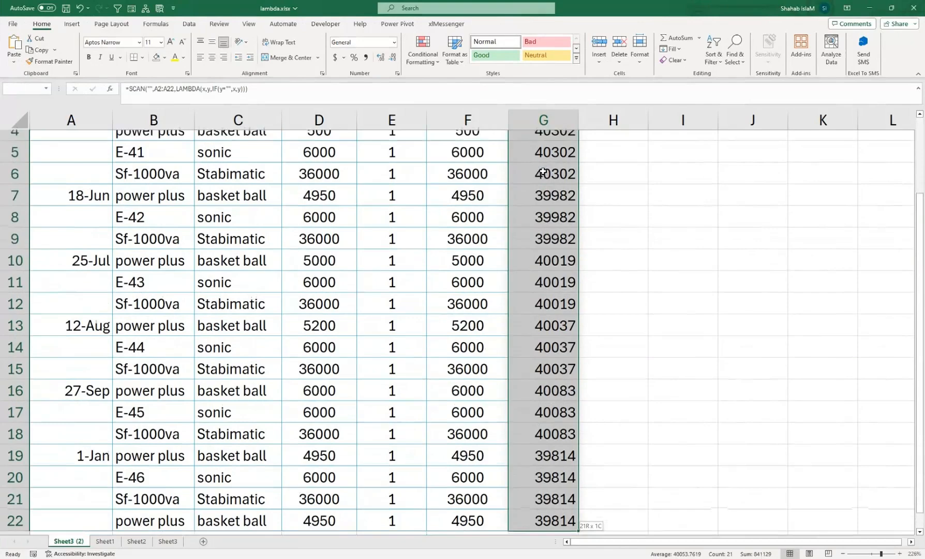
key("ctrl+shift+3")
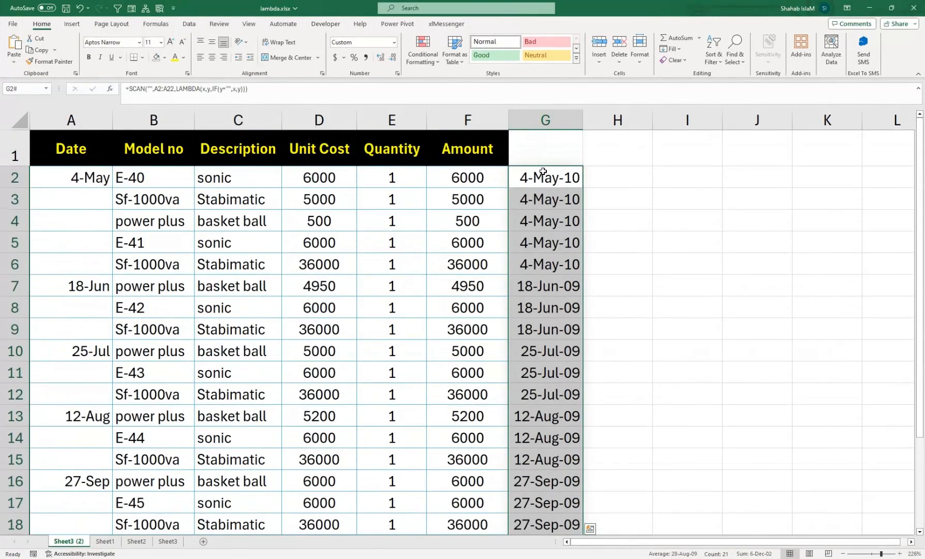
left_click(542, 173)
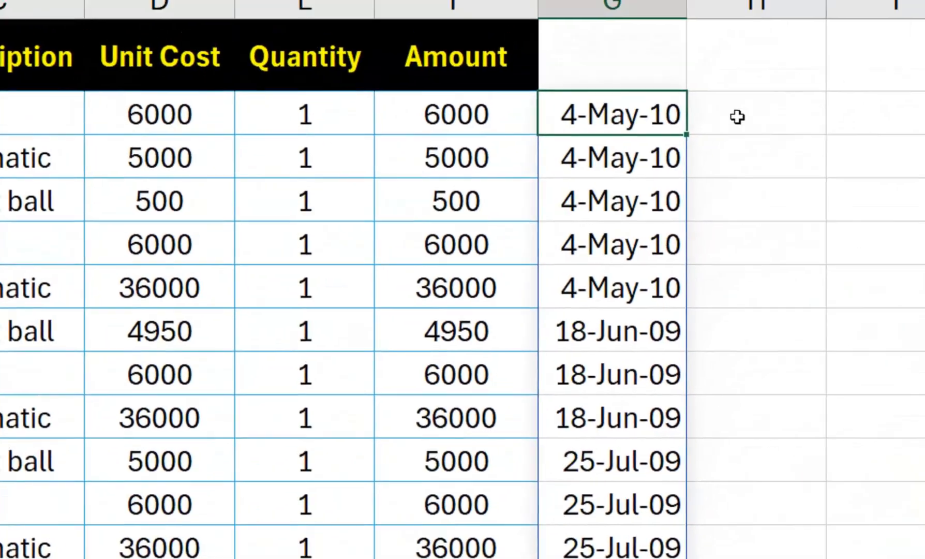
Step: Start an IFERROR formula in cell H2 with a nested SMALL function as its value argument
left_click_drag(810, 52, 792, 265)
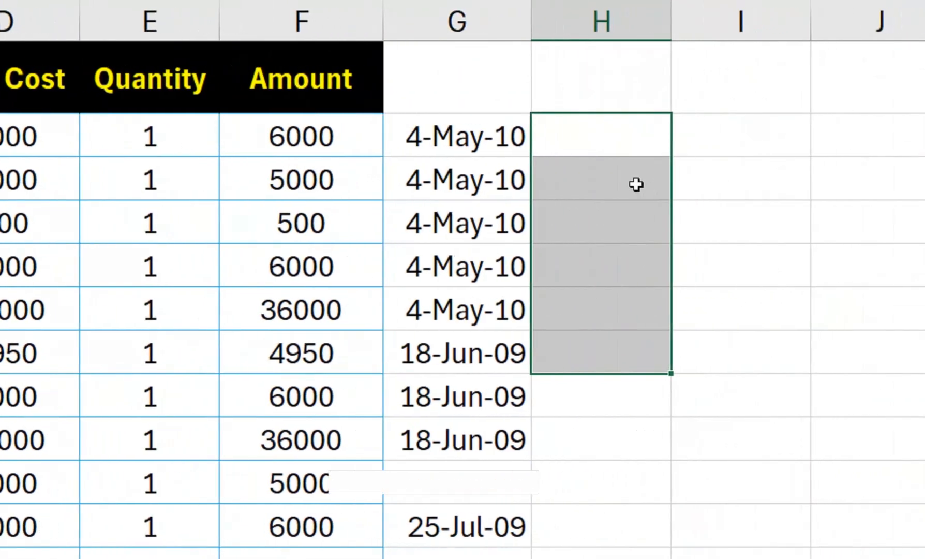
type("=if")
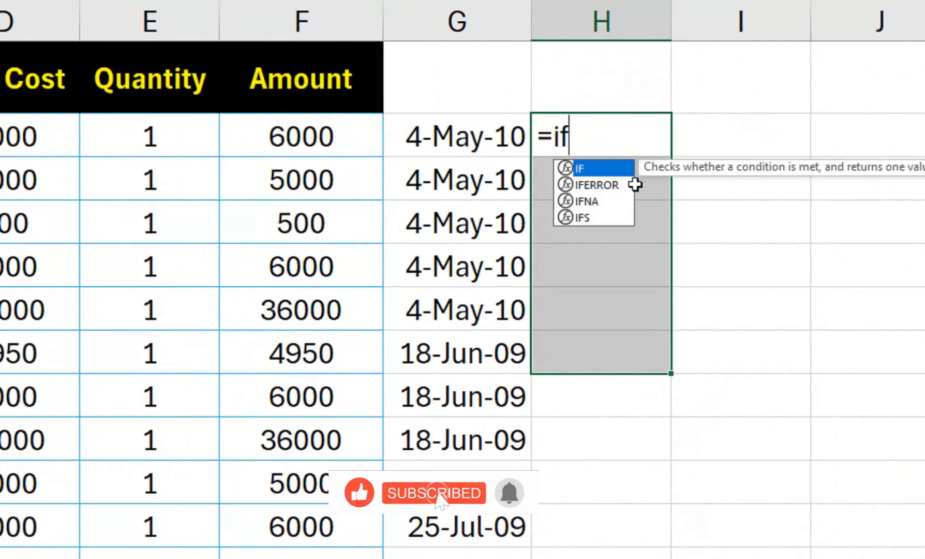
type("e")
key("Tab")
type("sml")
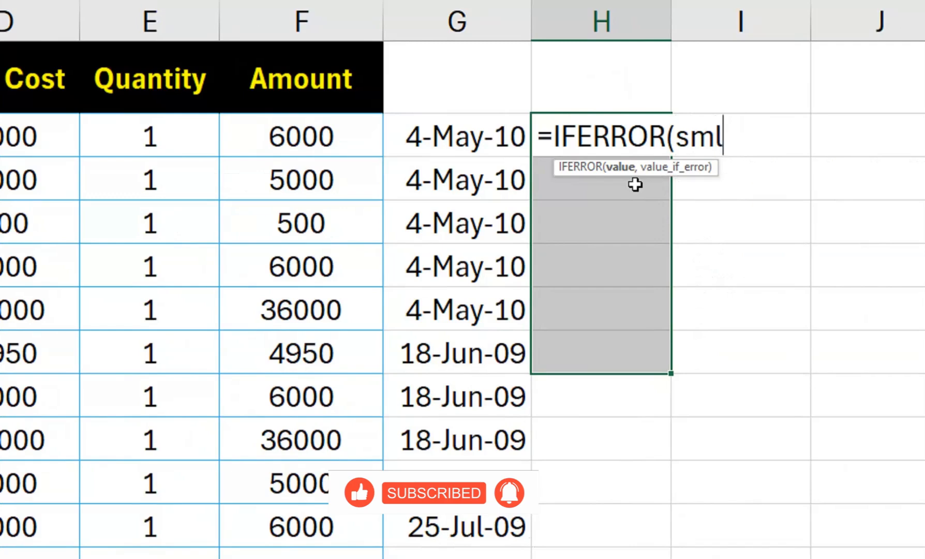
key("Return")
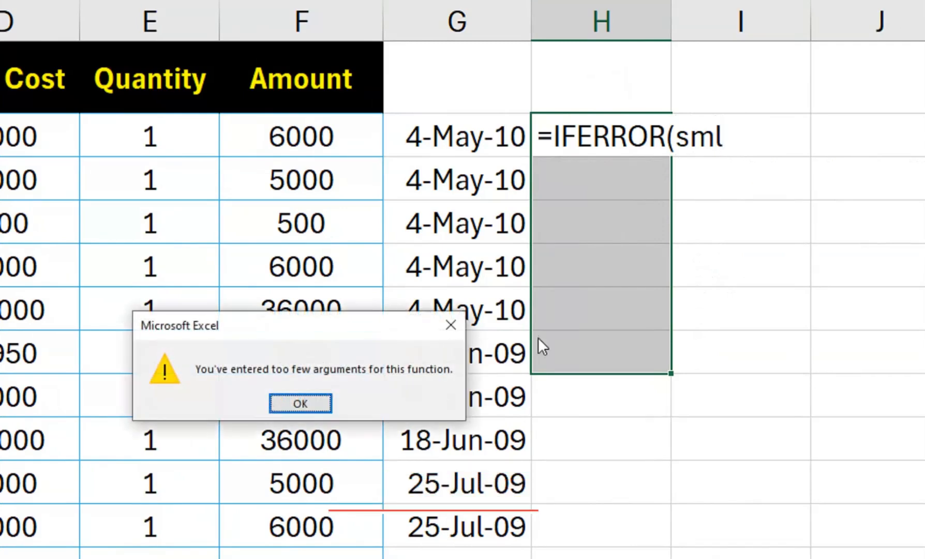
left_click(321, 400)
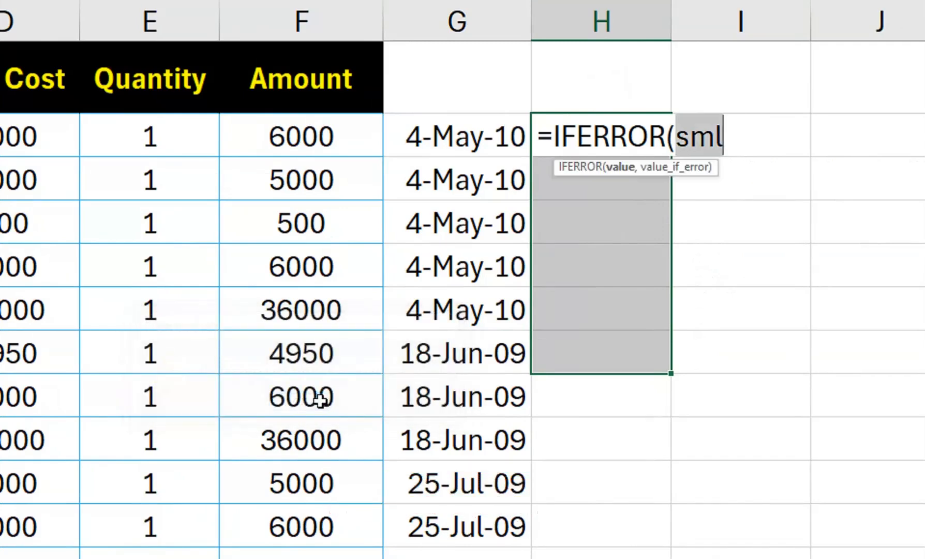
key("BackSpace")
key("Tab")
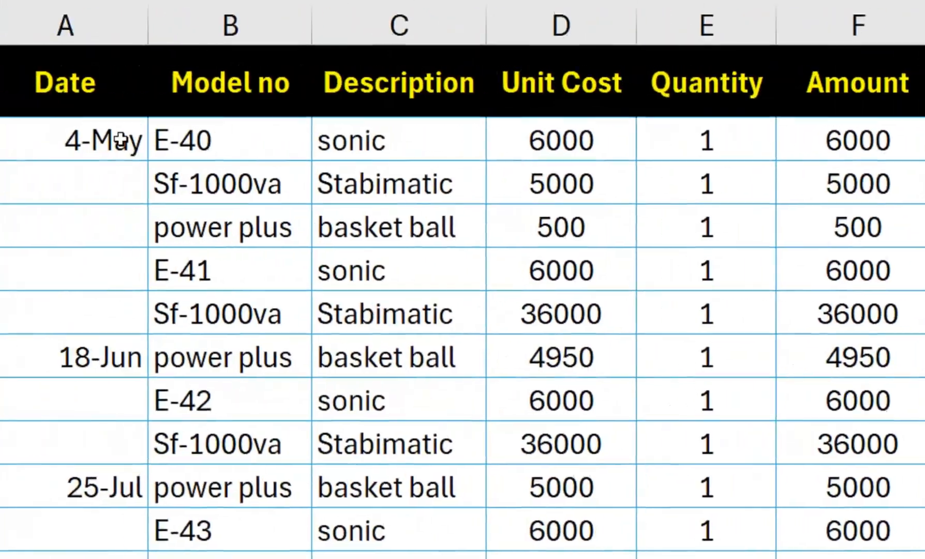
Step: Set the SMALL function's array to the Date column range as the absolute reference $A$2:$A$22
left_click_drag(123, 142, 191, 437)
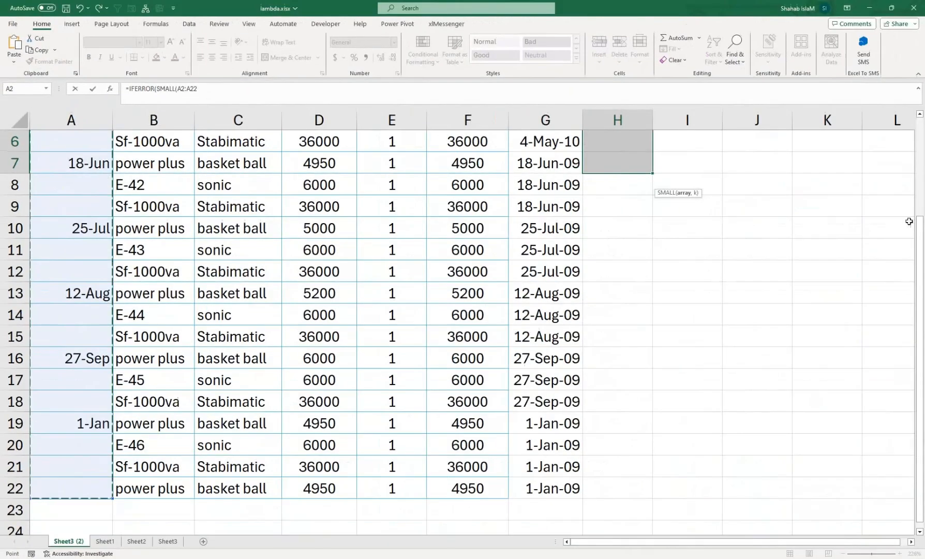
left_click_drag(920, 243, 922, 128)
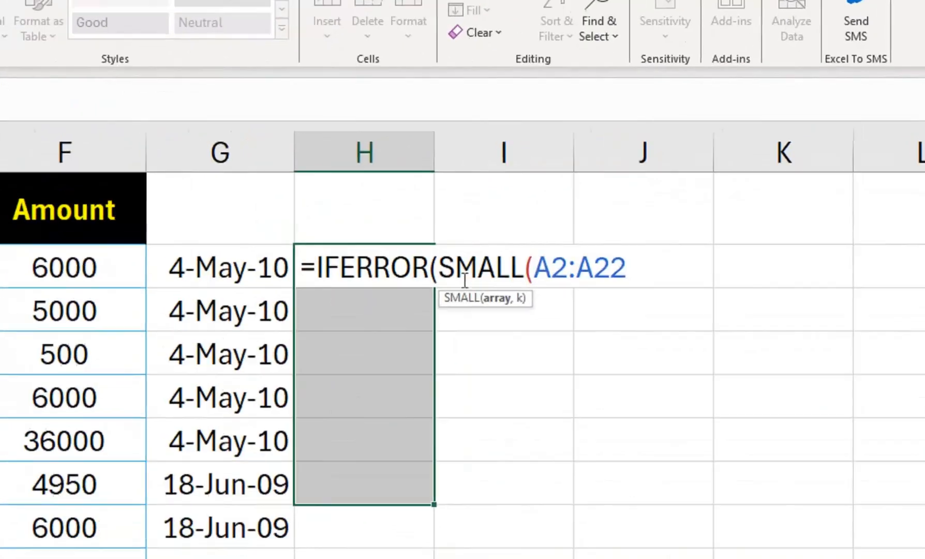
left_click_drag(651, 263, 541, 257)
key("F4")
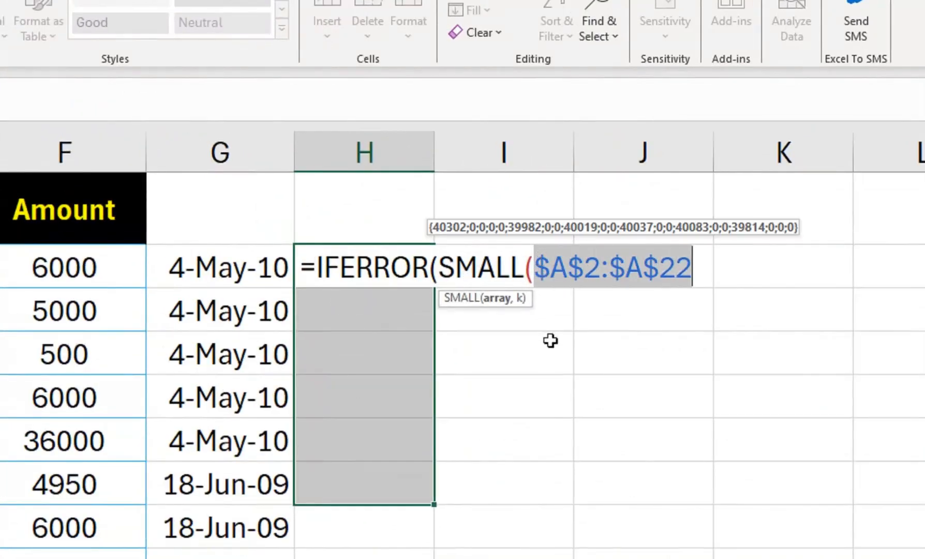
type(",")
key("ctrl+z")
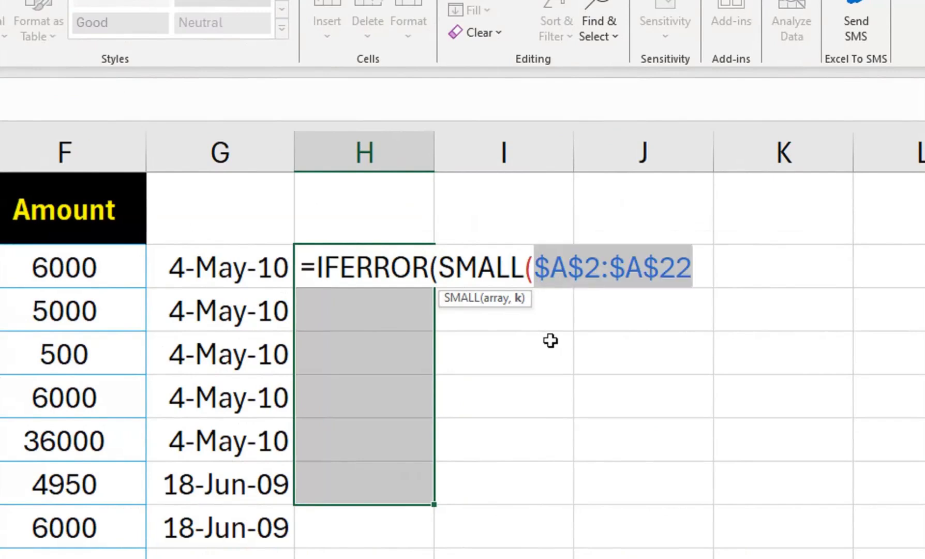
key("Right")
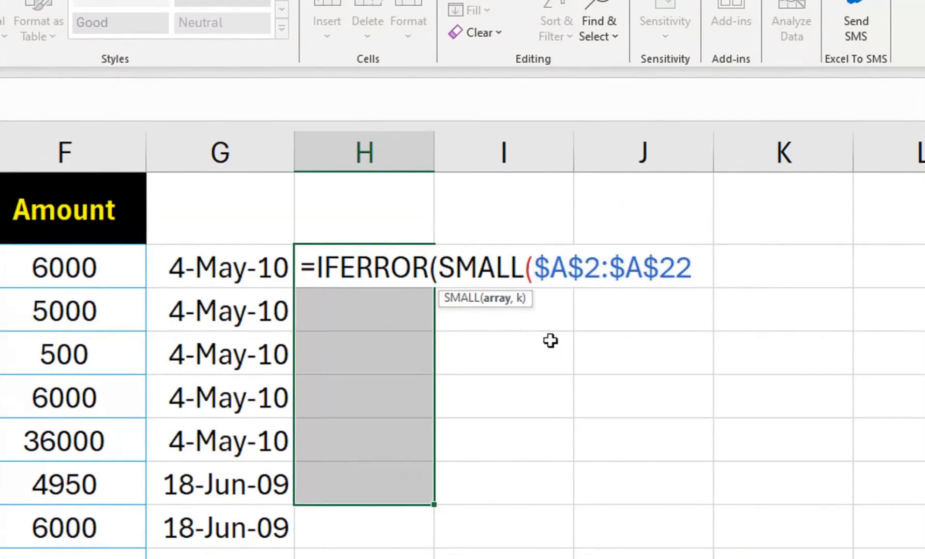
Step: Add ROWS($A$2:A2) as the SMALL function's k argument, with only the first reference absolute
type(",rows")
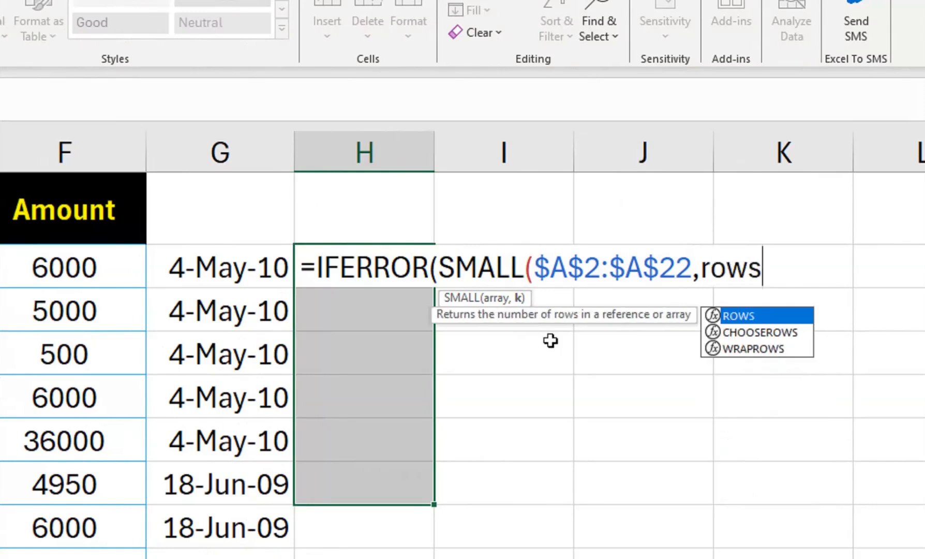
key("Tab")
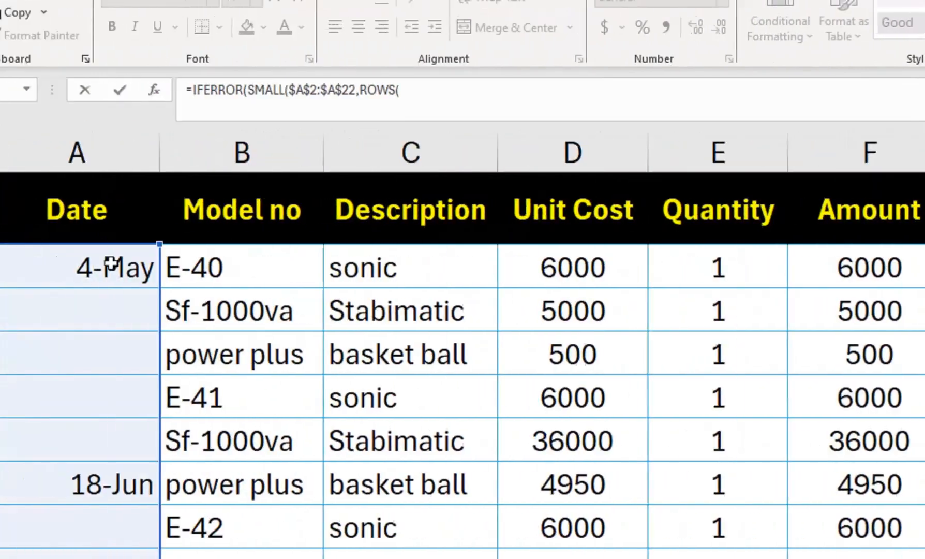
left_click(132, 264)
type(":A2")
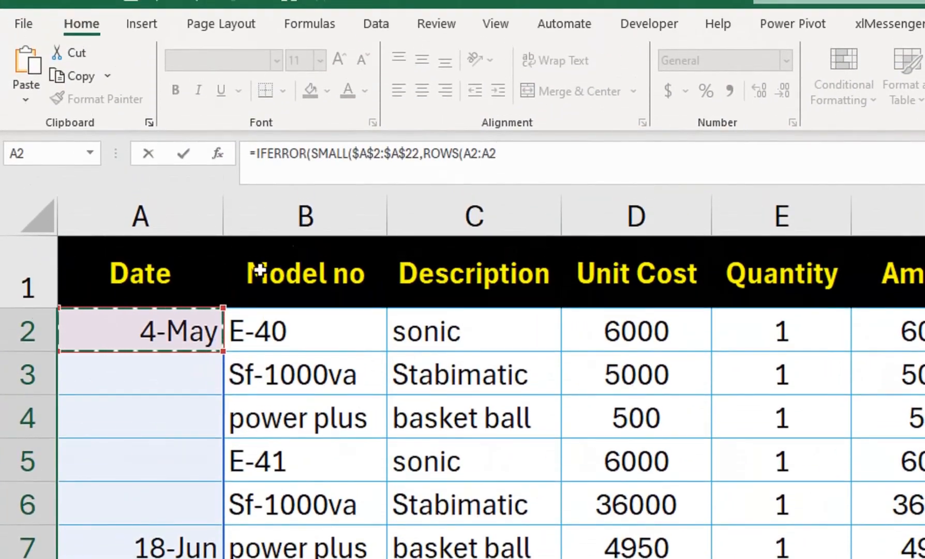
left_click(472, 150)
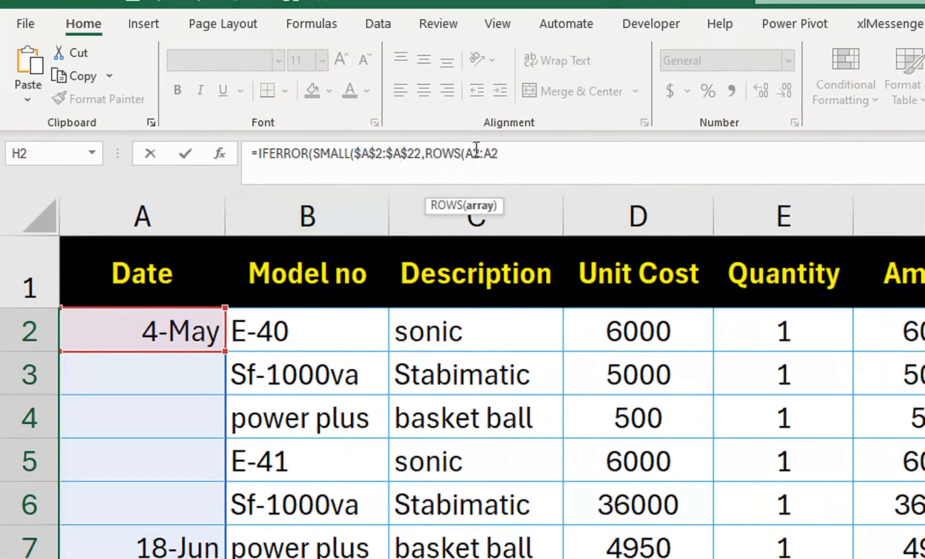
double_click(475, 151)
key("F4")
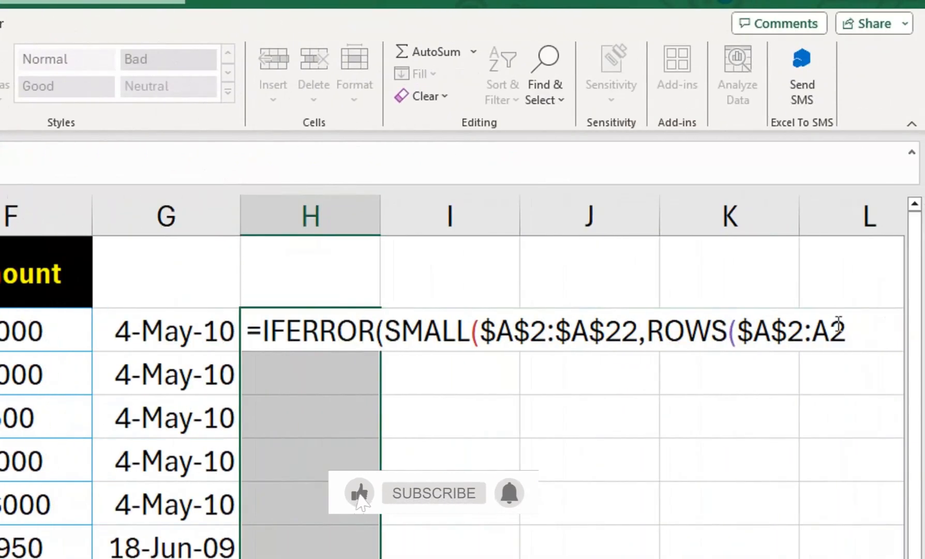
type(")")
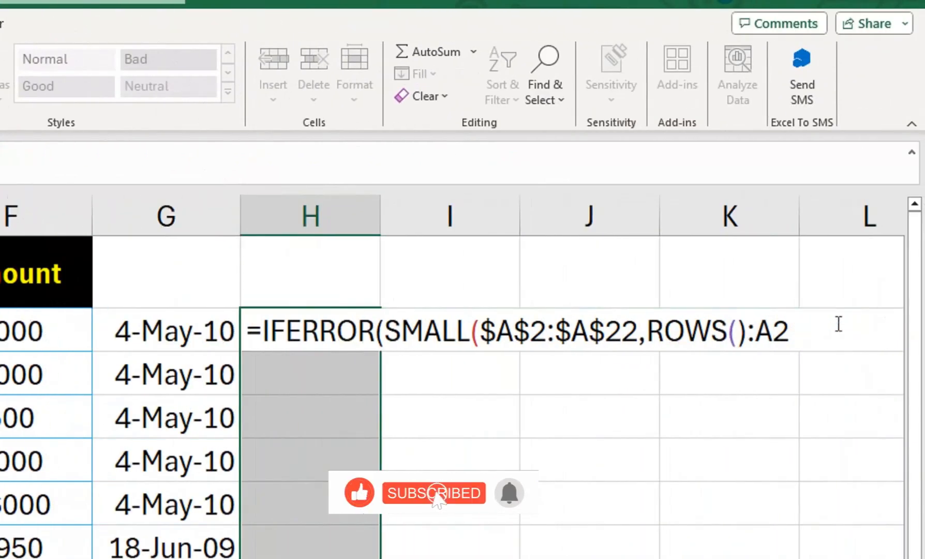
key("ctrl+z")
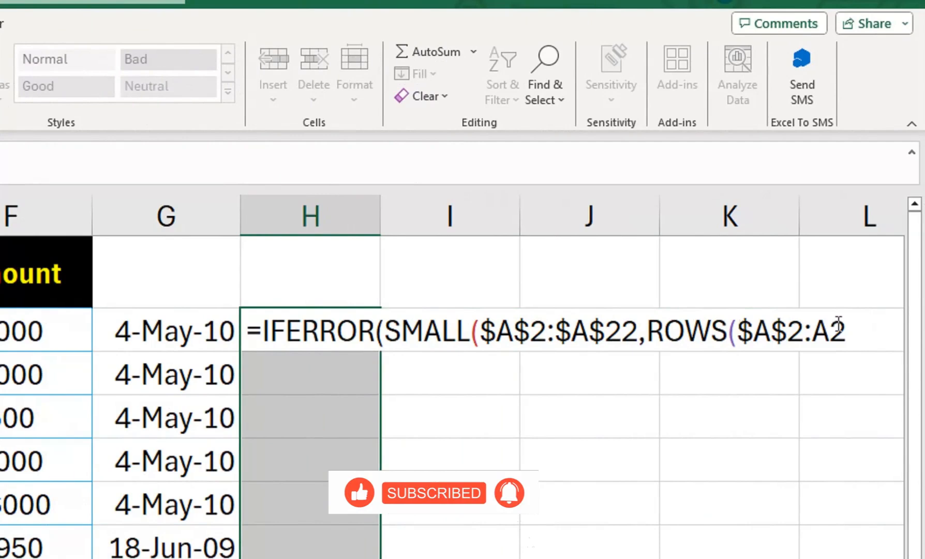
type(")")
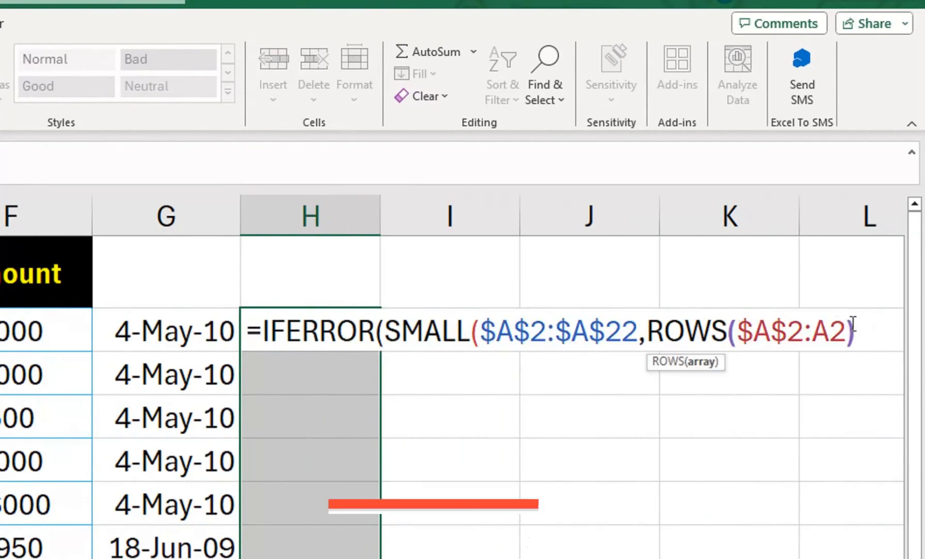
Step: Close the SMALL function, set IFERROR's value_if_error to an empty string ("") and enter the formula in H2
type(")")
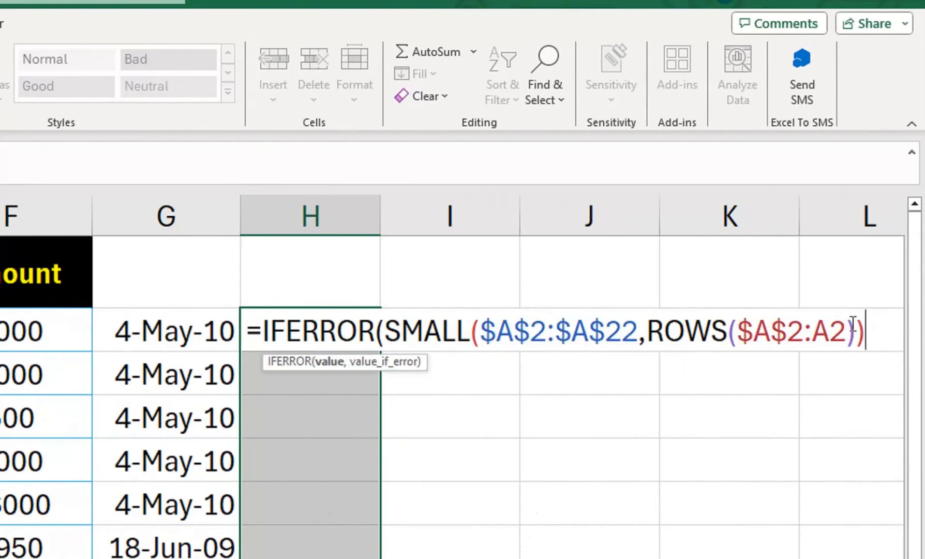
type(",")
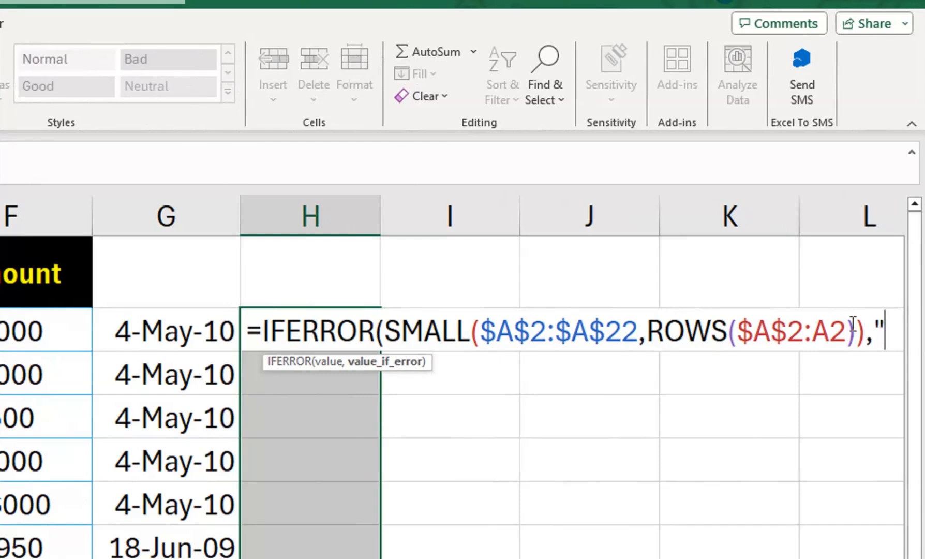
type("\"\")")
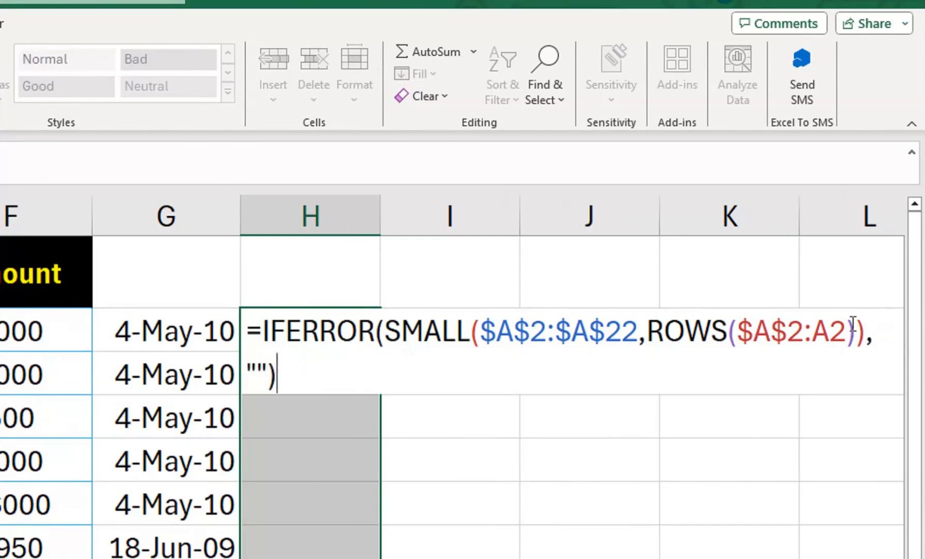
key("Return")
Step: Fill the H2 formula down to H13 and format the results as dates
left_click(318, 327)
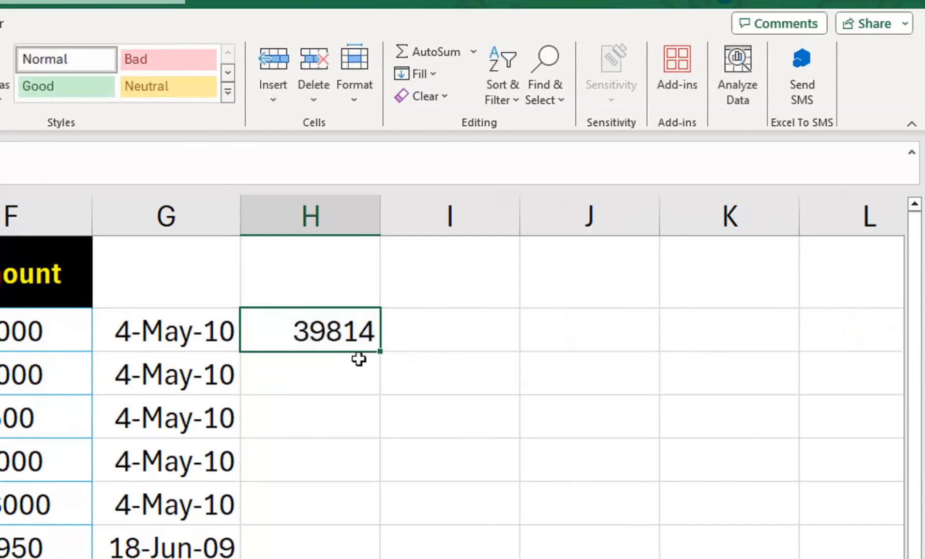
left_click_drag(381, 352, 397, 52)
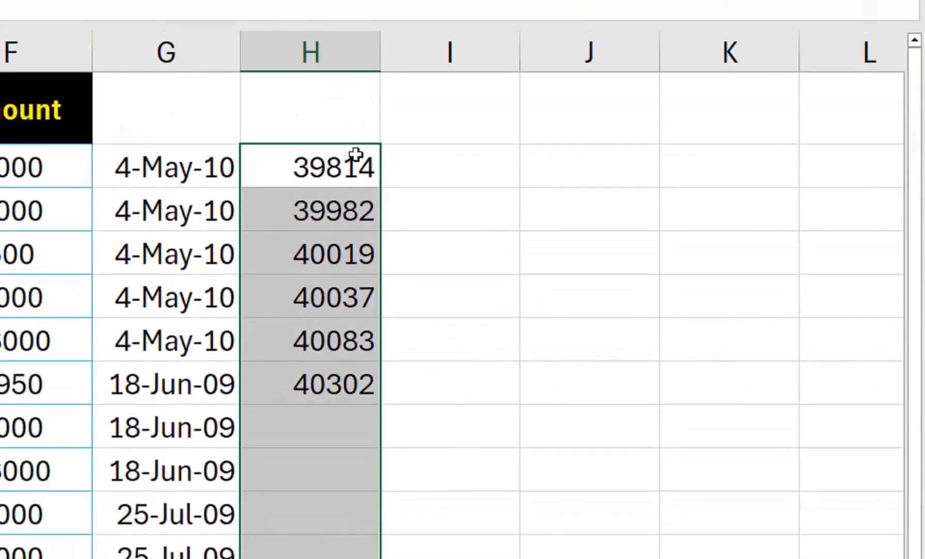
key("ctrl+shift+3")
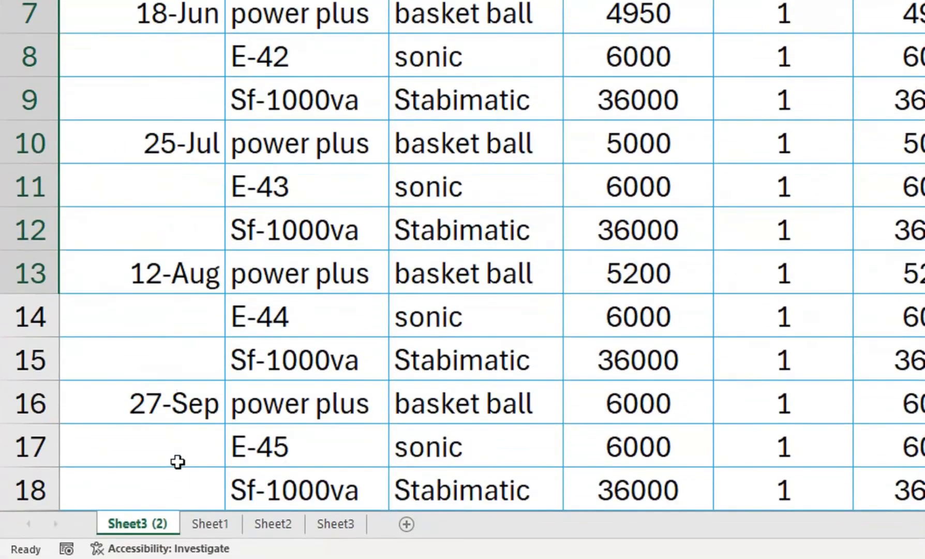
scroll(177, 429, "down", 2)
left_click_drag(178, 461, 177, 353)
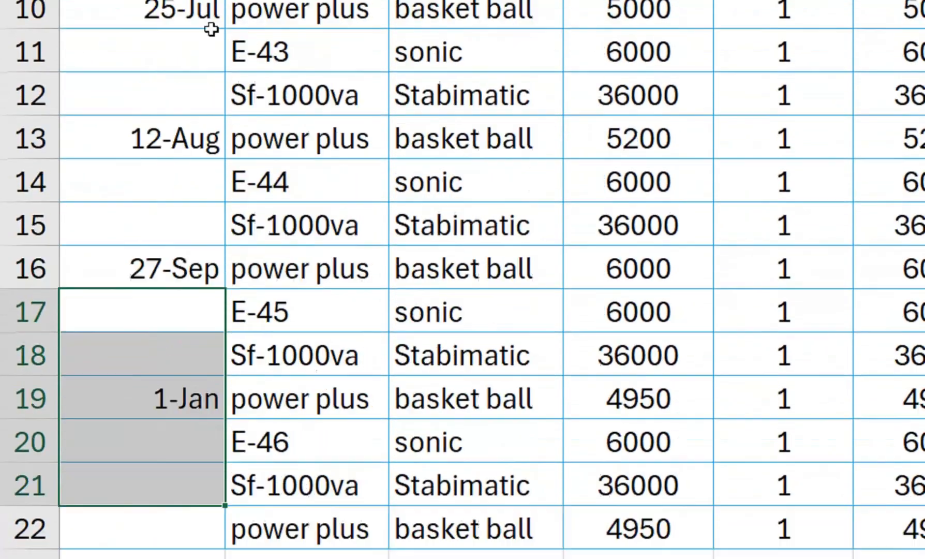
left_click_drag(310, 201, 396, 123)
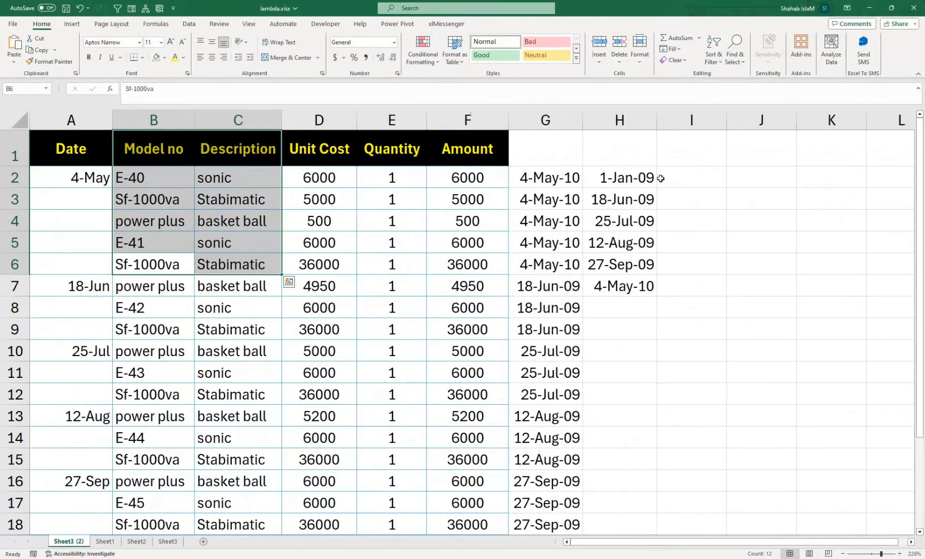
left_click(364, 177)
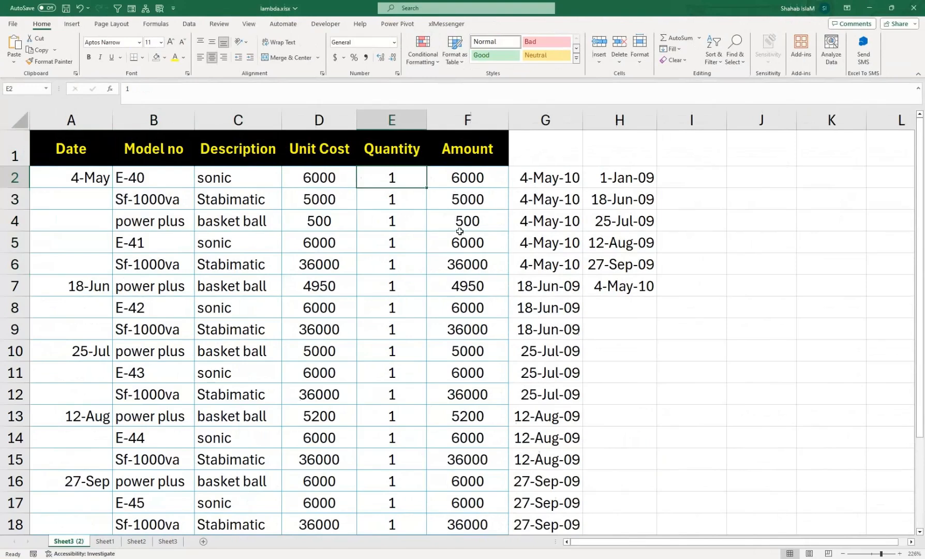
Step: Start a SUMIF formula in I2 with the spilled dates in column G, G2#, as the range
left_click(690, 175)
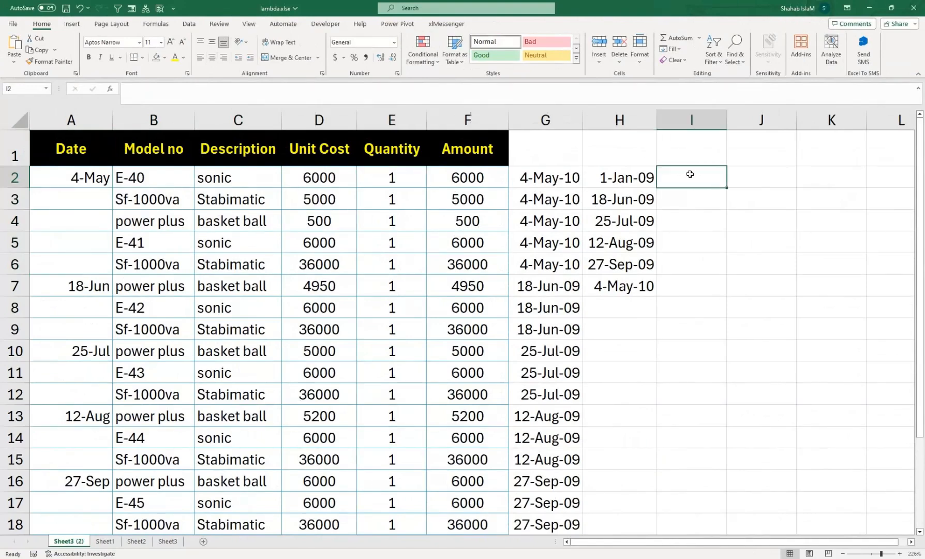
type("=sumif")
key("Tab")
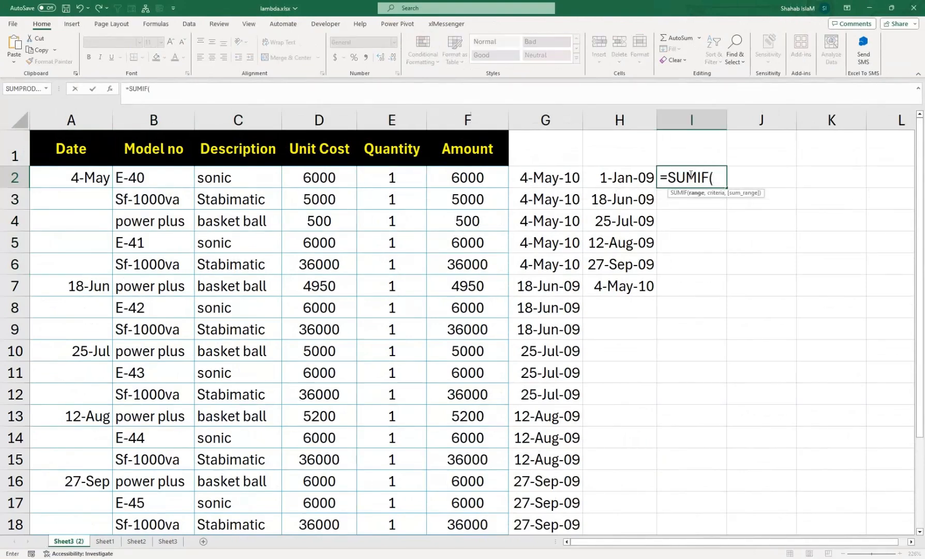
left_click(529, 177)
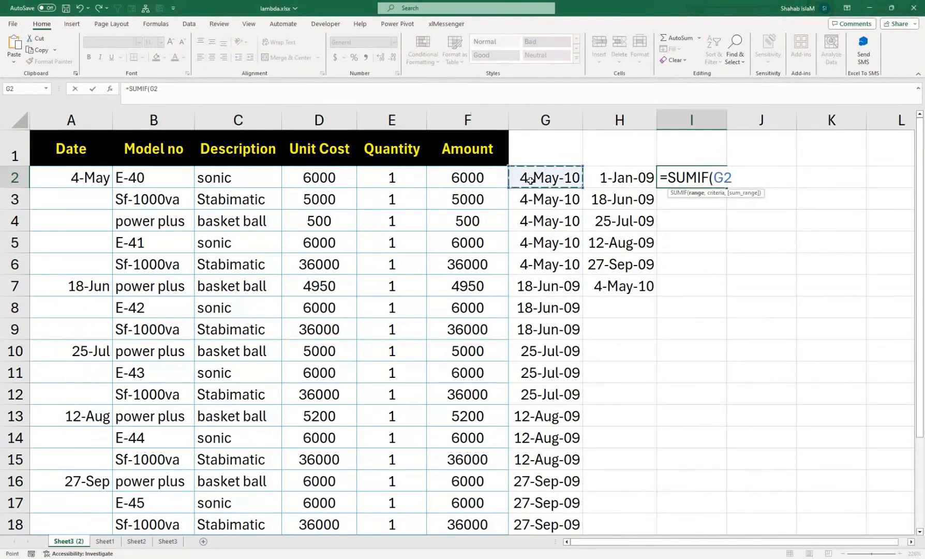
key("ctrl+shift+Down")
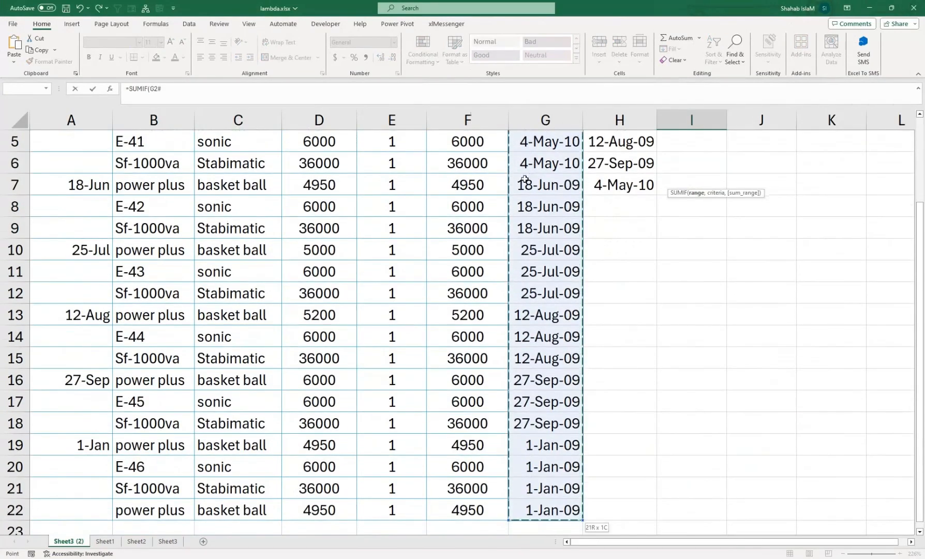
left_click_drag(921, 295, 921, 212)
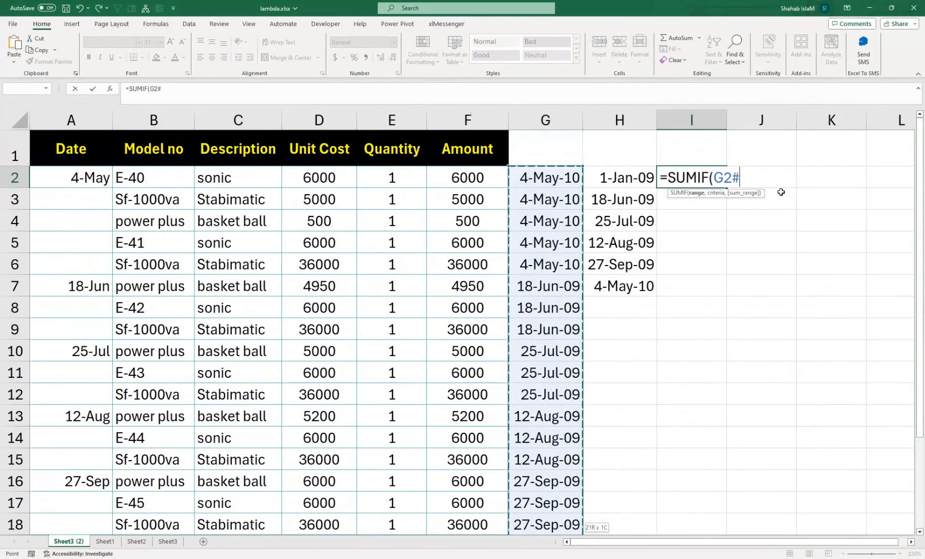
Step: Make the SUMIF range the absolute reference $G$2# and move on to the criteria argument
key("F4")
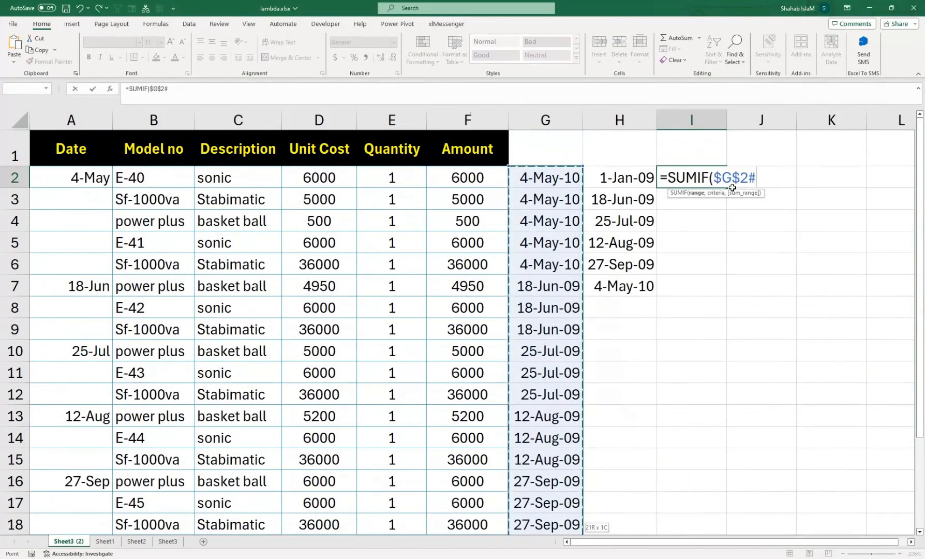
key("F4")
key("F4")
key("F4")
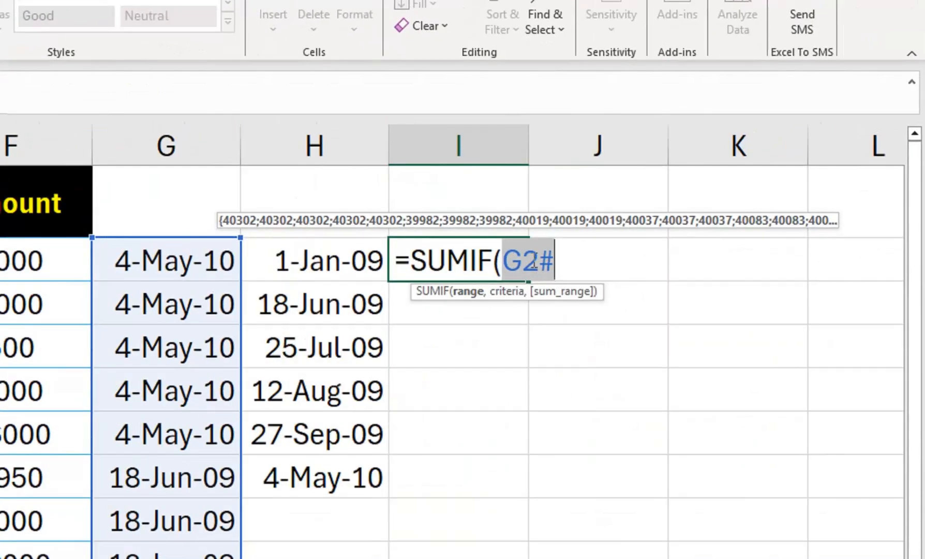
left_click(521, 260)
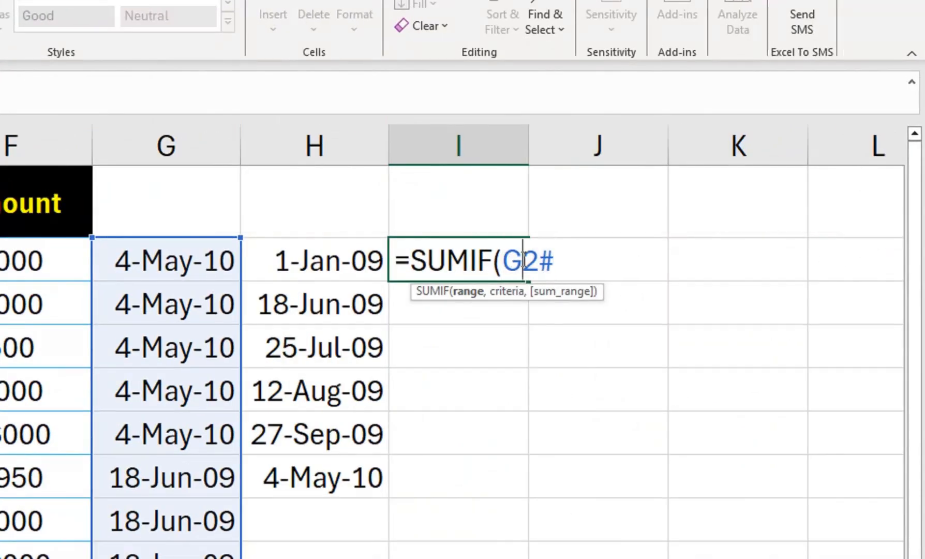
key("F4")
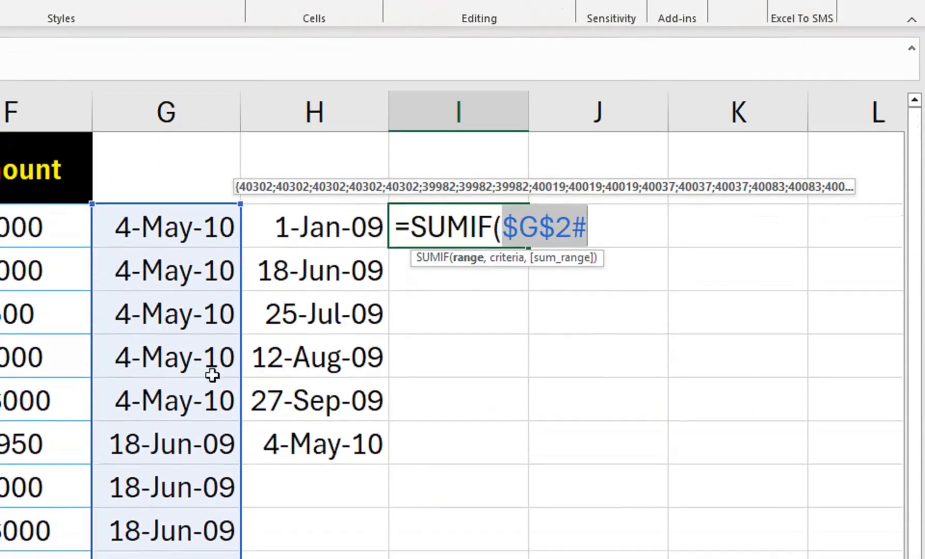
left_click(629, 220)
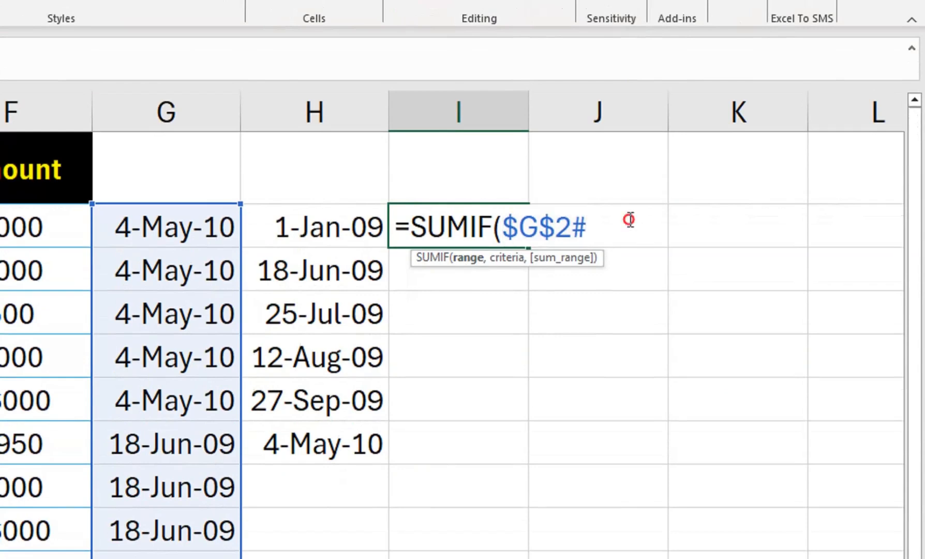
type(",")
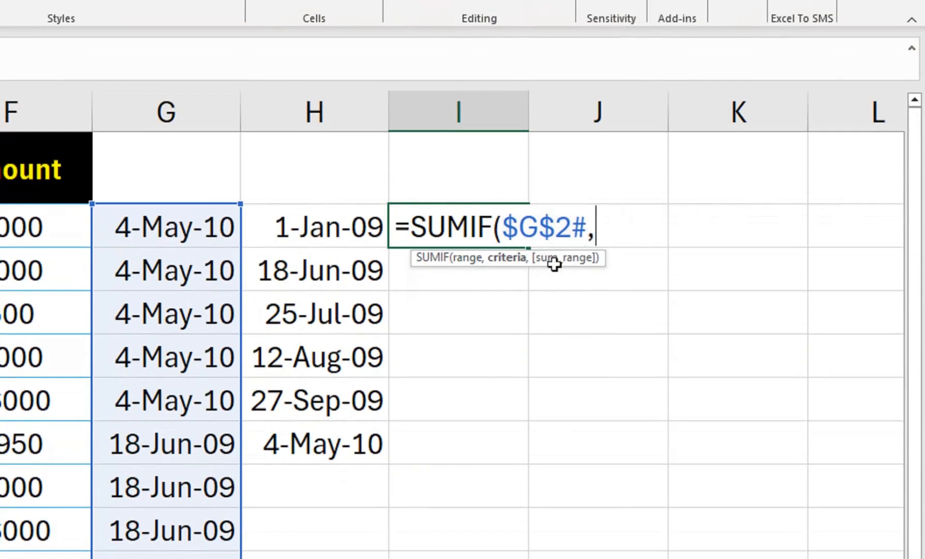
Step: Complete the SUMIF with H2 as the criteria and $F$2:$F$22 as the sum range, and enter it in I2
left_click(364, 225)
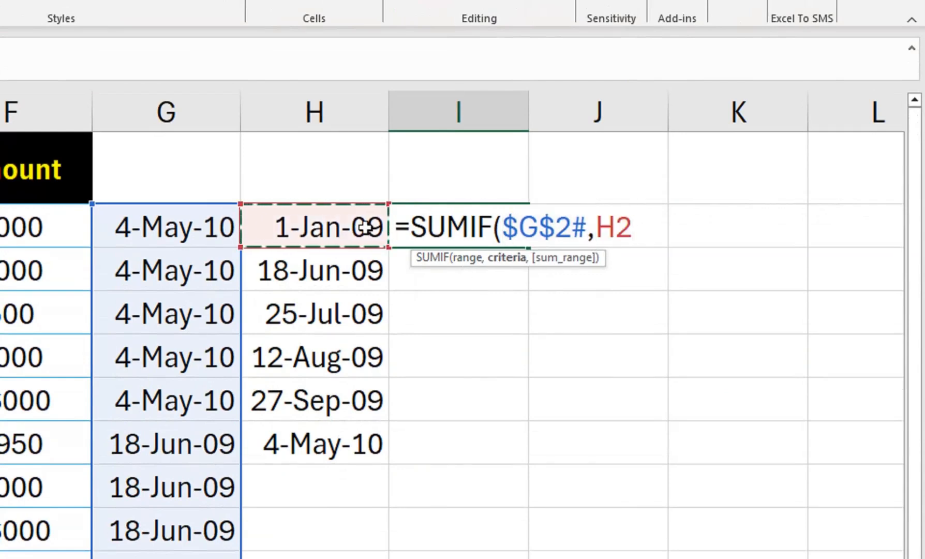
type(",")
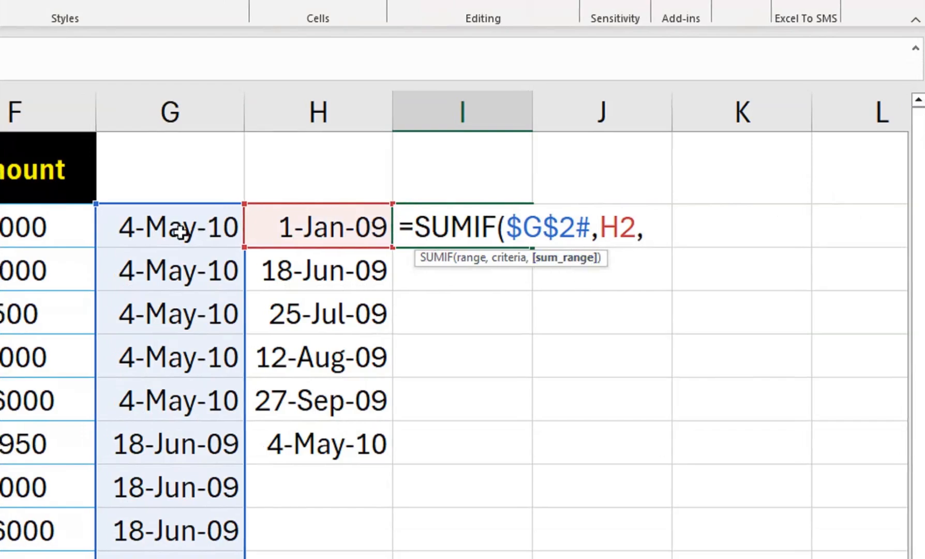
left_click(80, 226)
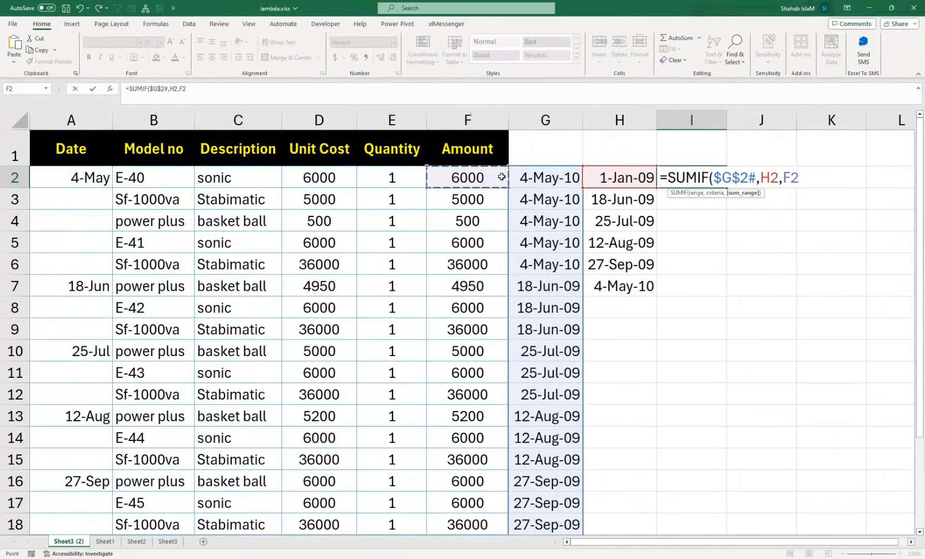
key("ctrl+shift+Down")
scroll(502, 177, "up", 2)
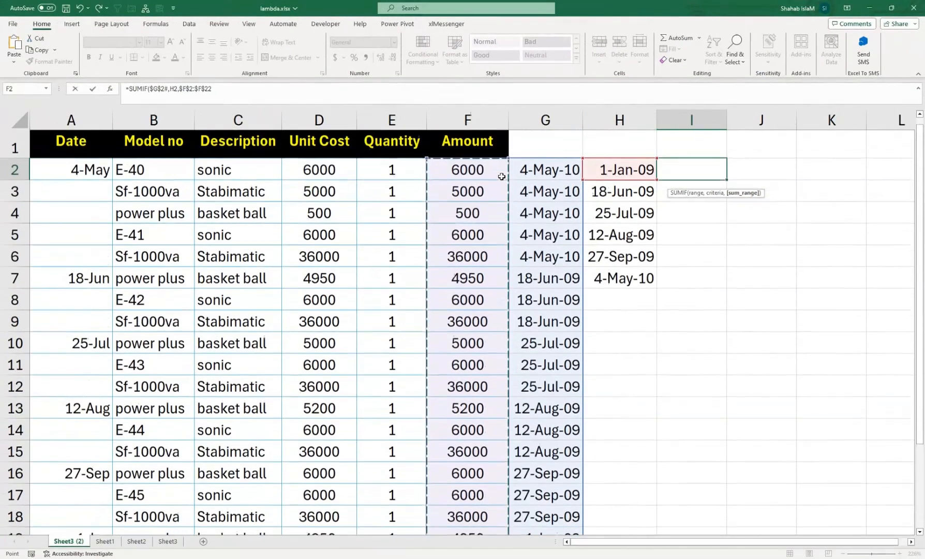
key("F4")
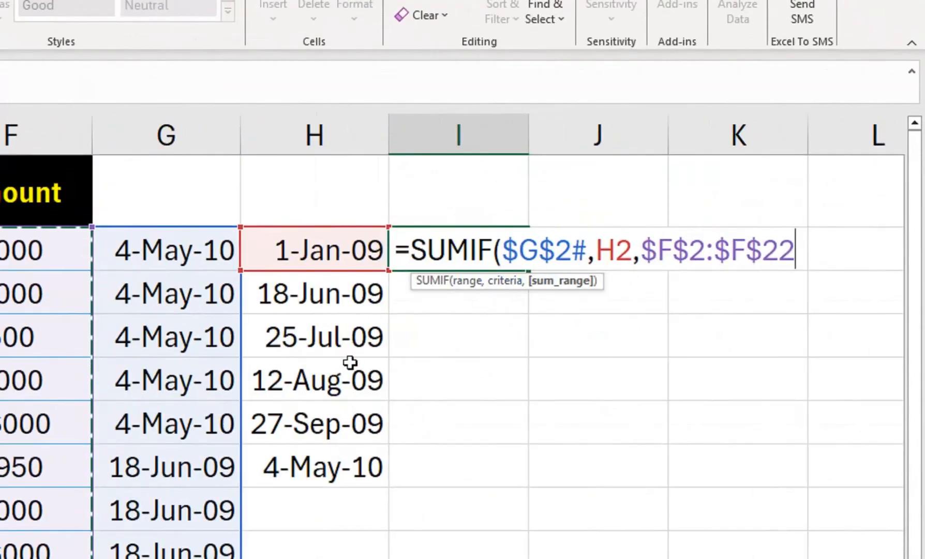
type(")")
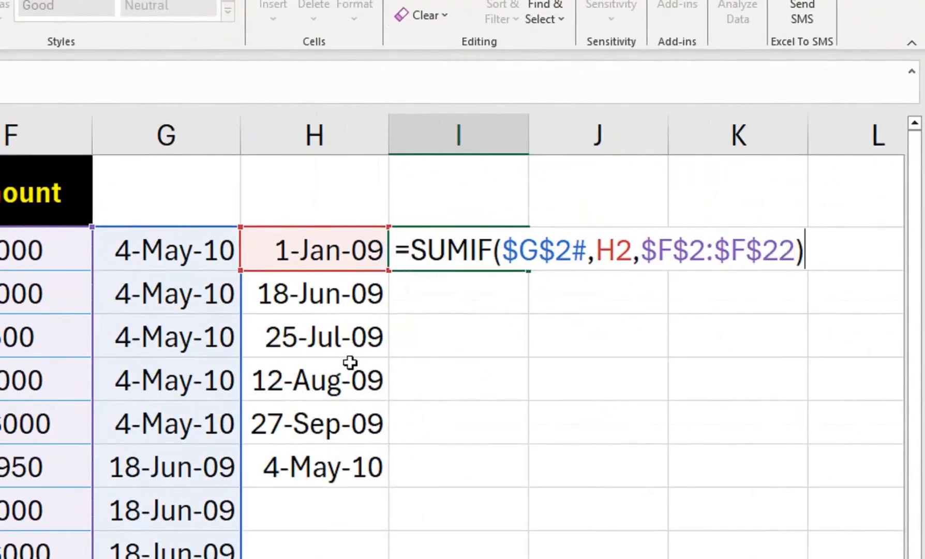
key("ctrl+Return")
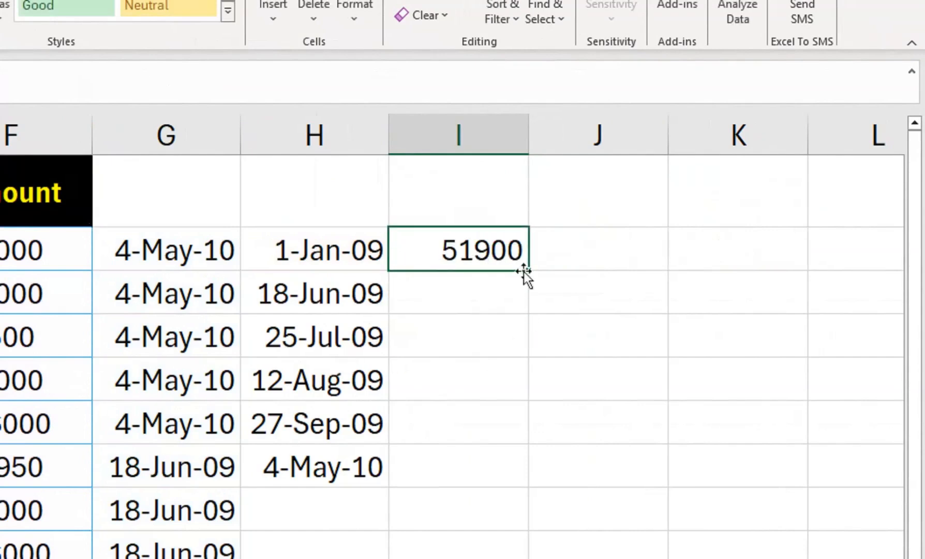
Step: Try to fill the SUMIF formula down column I past the last listed date, and undo the fill
key("ctrl+shift+Down")
key("ctrl+d")
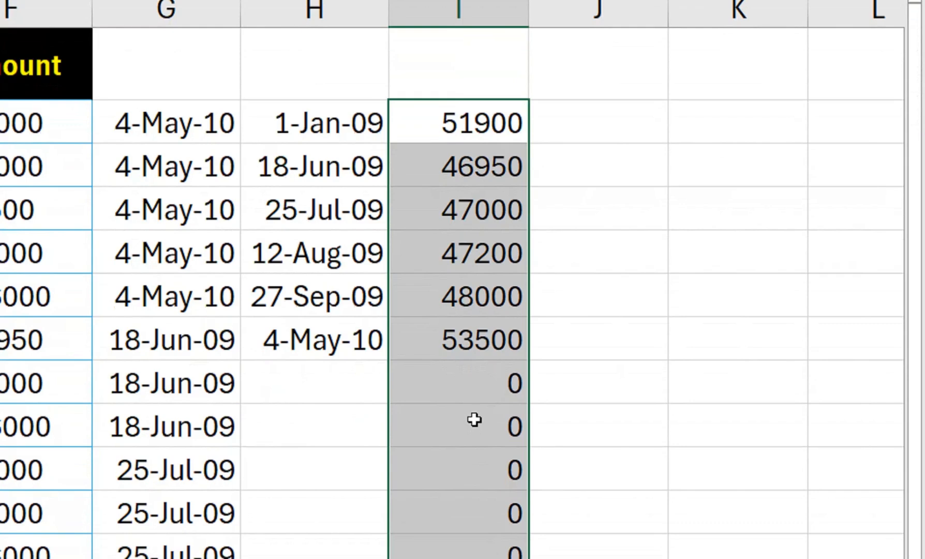
left_click(440, 125)
key("ctrl+z")
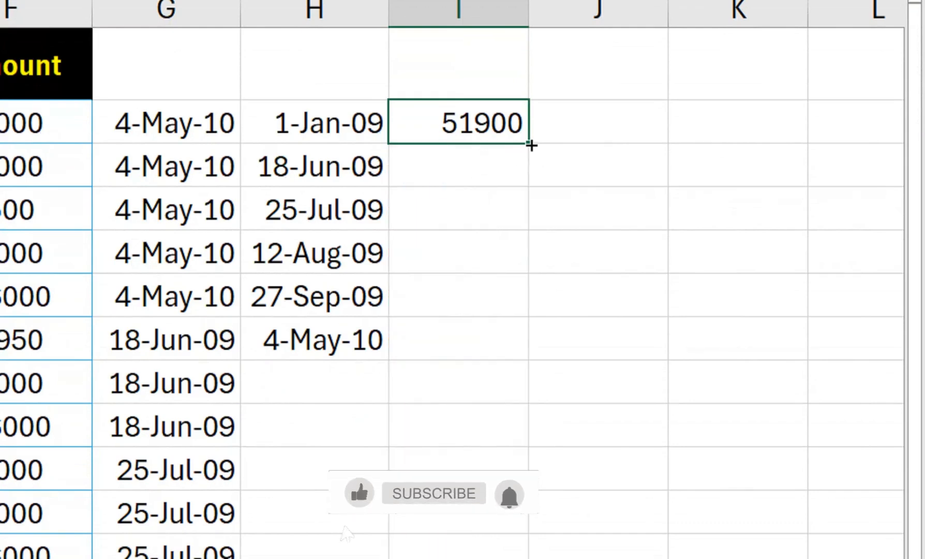
Step: Fill the SUMIF formula from I2 down to I7, alongside the last listed date
left_click_drag(528, 144, 507, 369)
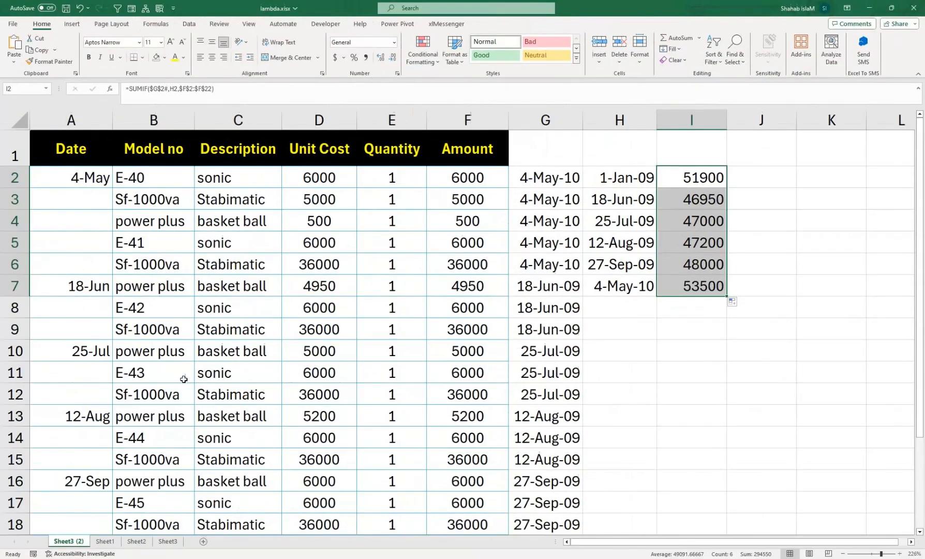
Step: Select the 1-Jan rows' dates in A19:A22 and their amounts in F19:F22 to check the SUMIF total
left_click_drag(171, 391, 115, 521)
left_click_drag(98, 467, 99, 490)
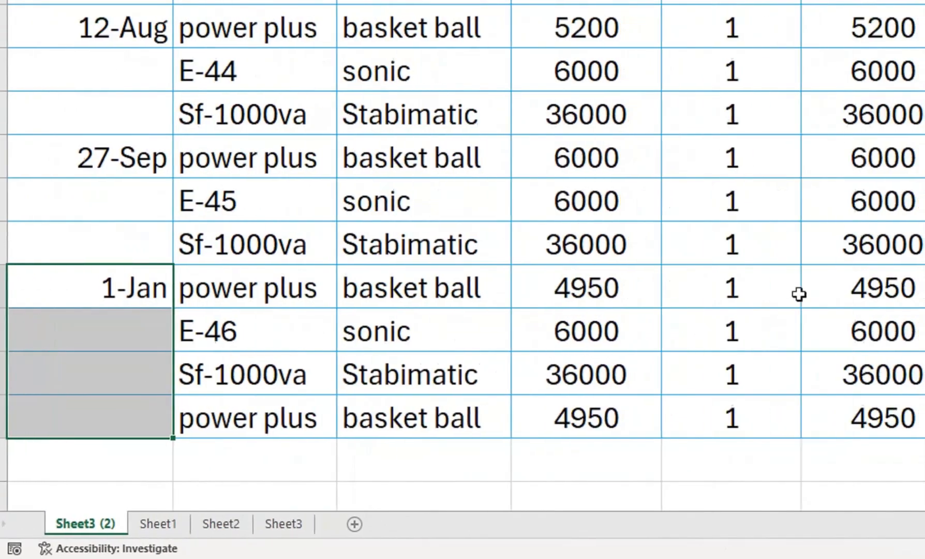
left_click_drag(765, 321, 813, 430)
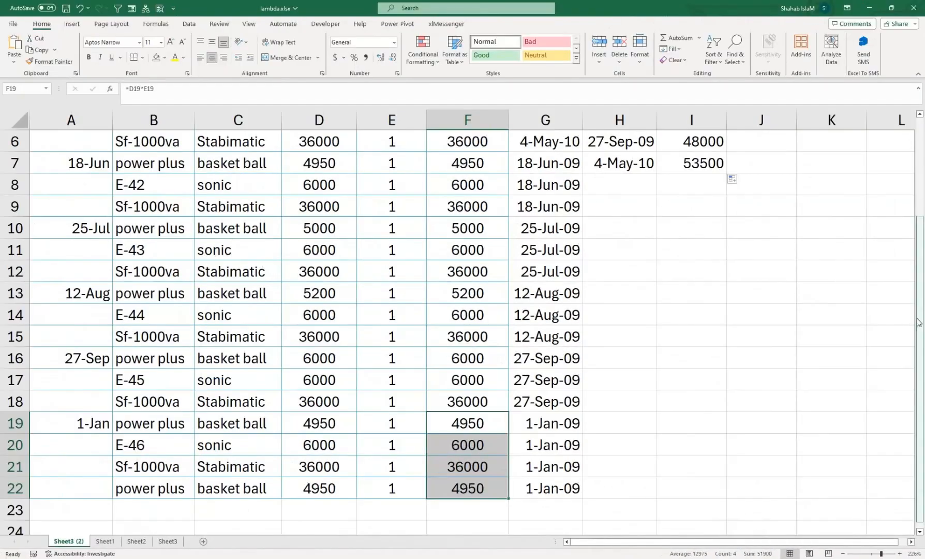
left_click_drag(919, 320, 922, 208)
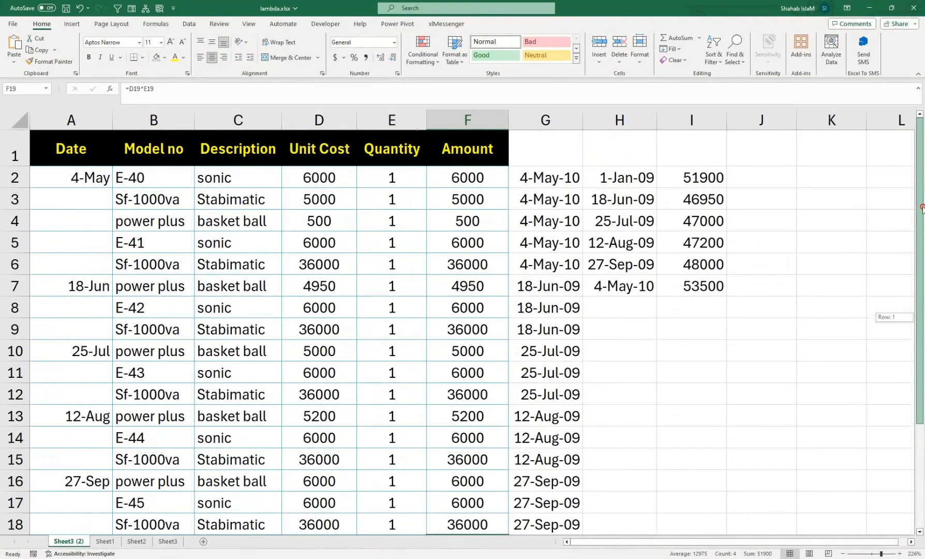
Step: Hide helper column G containing the filled-in dates
left_click(532, 347)
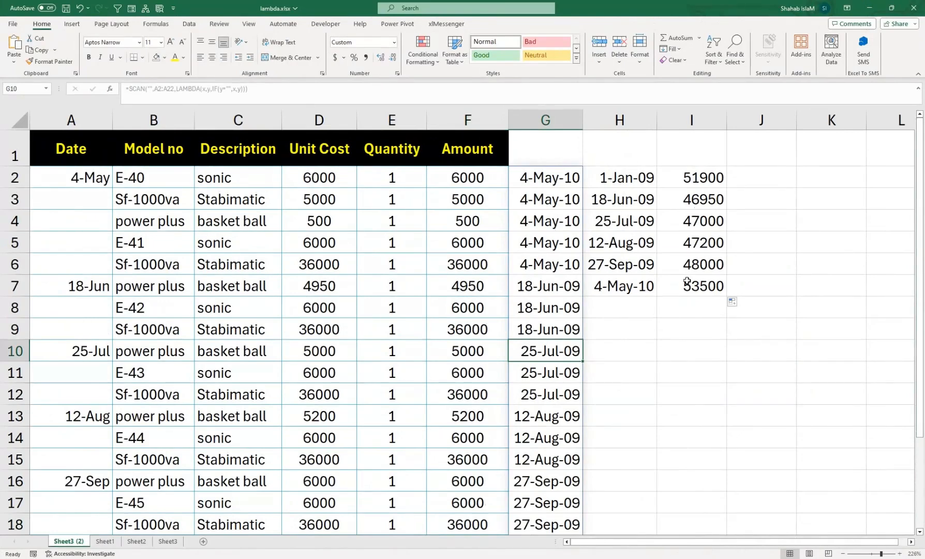
left_click(537, 115)
right_click(538, 112)
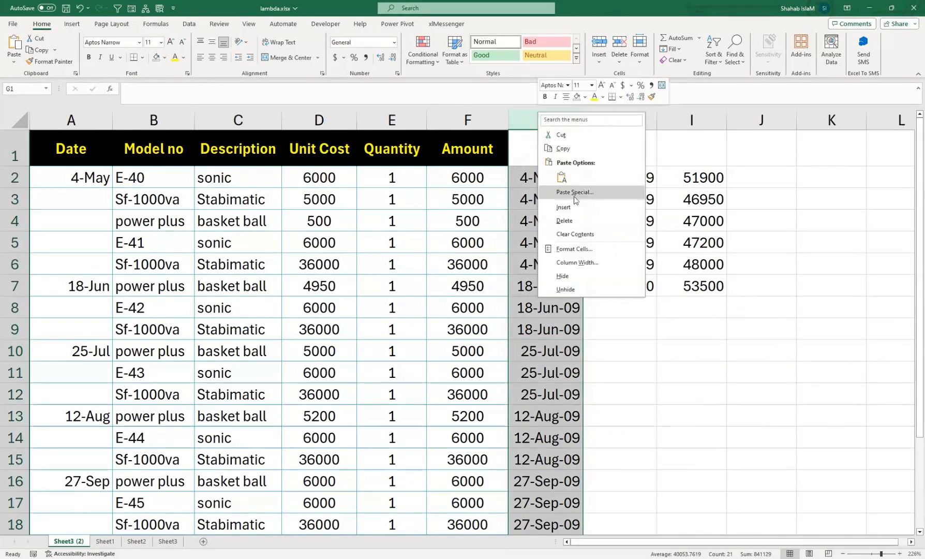
left_click(562, 280)
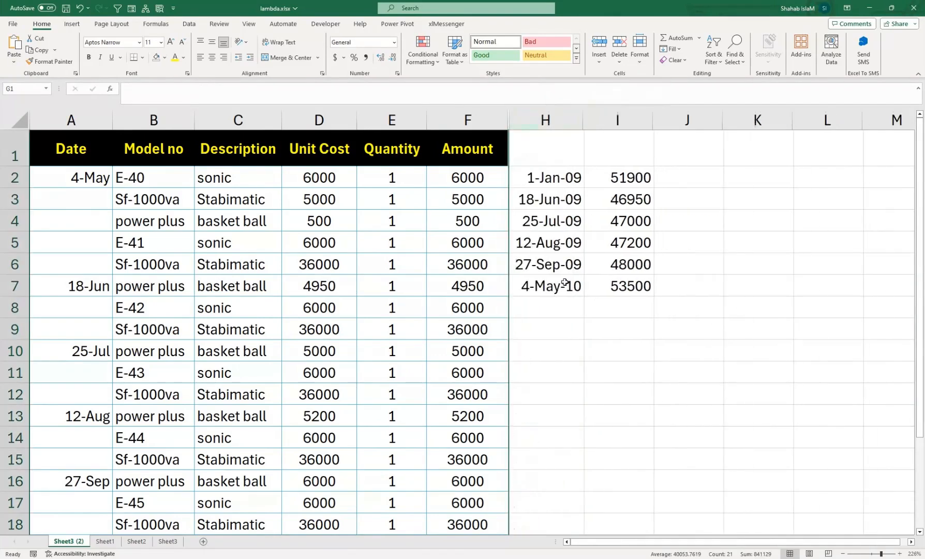
left_click(490, 300)
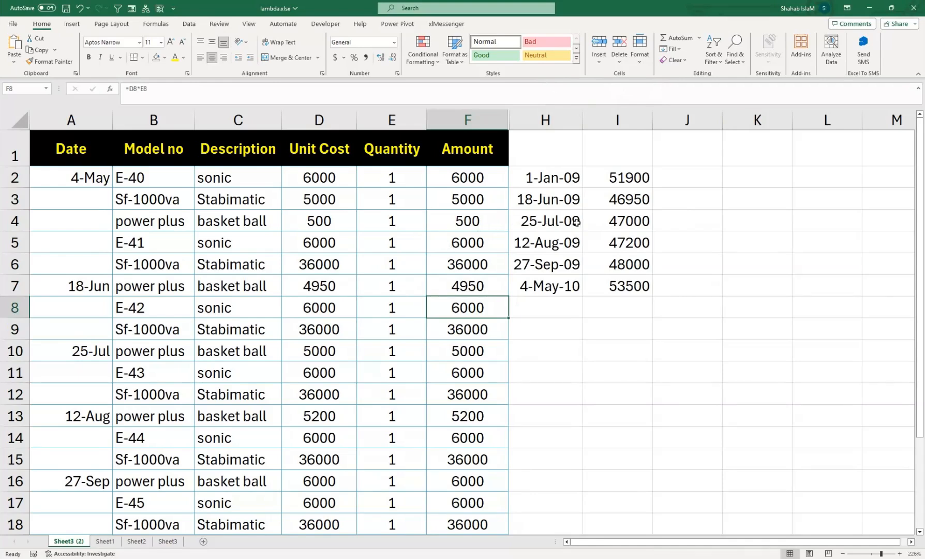
left_click(388, 260)
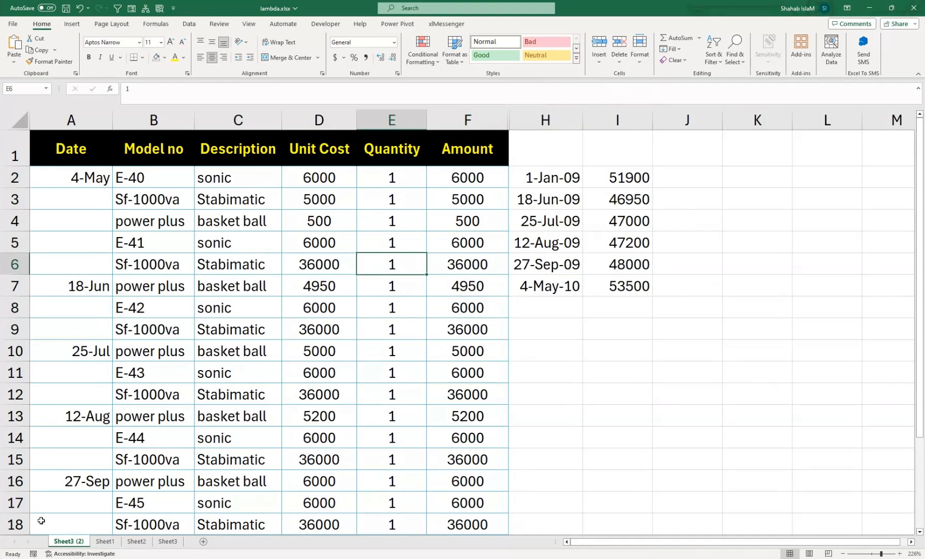
Step: Create a copy of the Sheet3 (2) worksheet, placed before the original
right_click(54, 543)
left_click(110, 438)
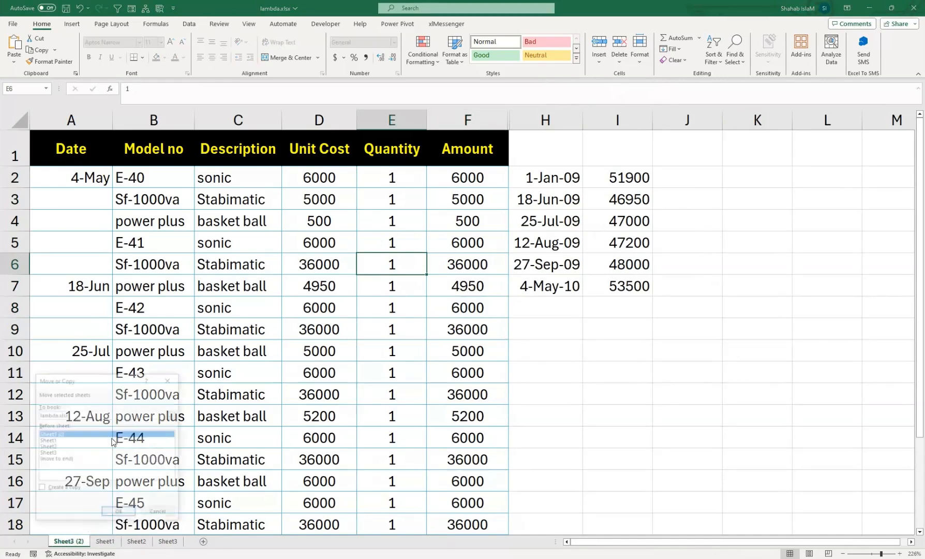
left_click(76, 491)
left_click(119, 513)
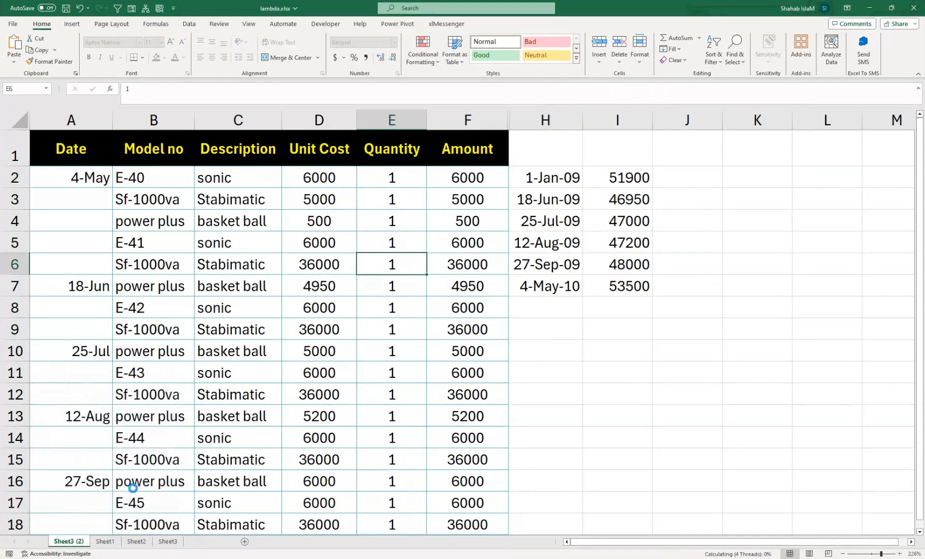
Step: Try to unhide column G between columns F and H in the copied sheet
left_click_drag(493, 117, 525, 120)
right_click(525, 120)
left_click(531, 288)
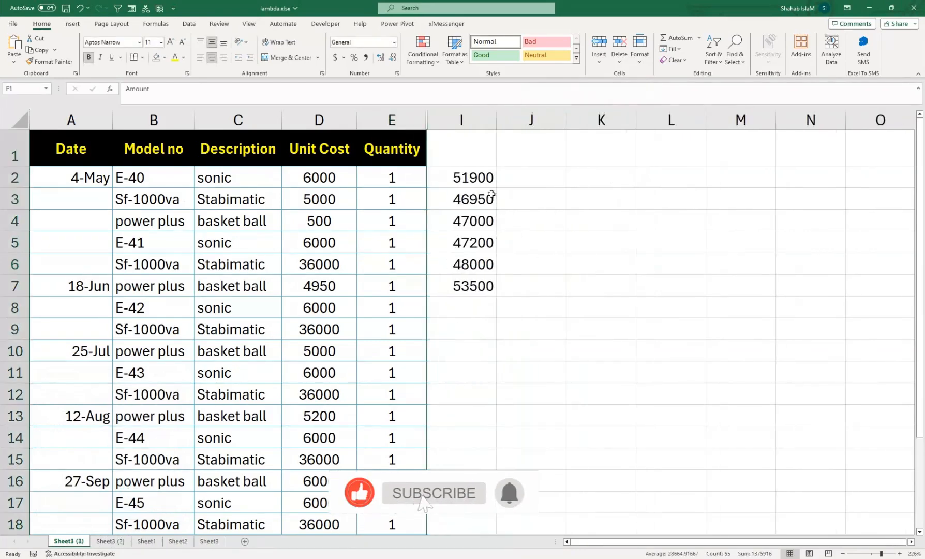
Step: Unhide all hidden columns between E and I, including helper column G, in the copied sheet
left_click_drag(414, 119, 440, 126)
right_click(440, 126)
left_click(481, 297)
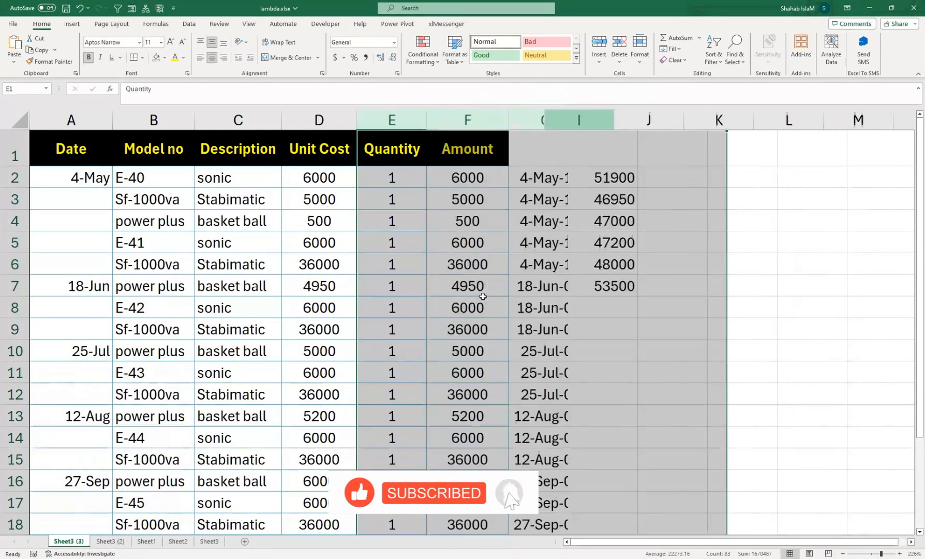
left_click(522, 220)
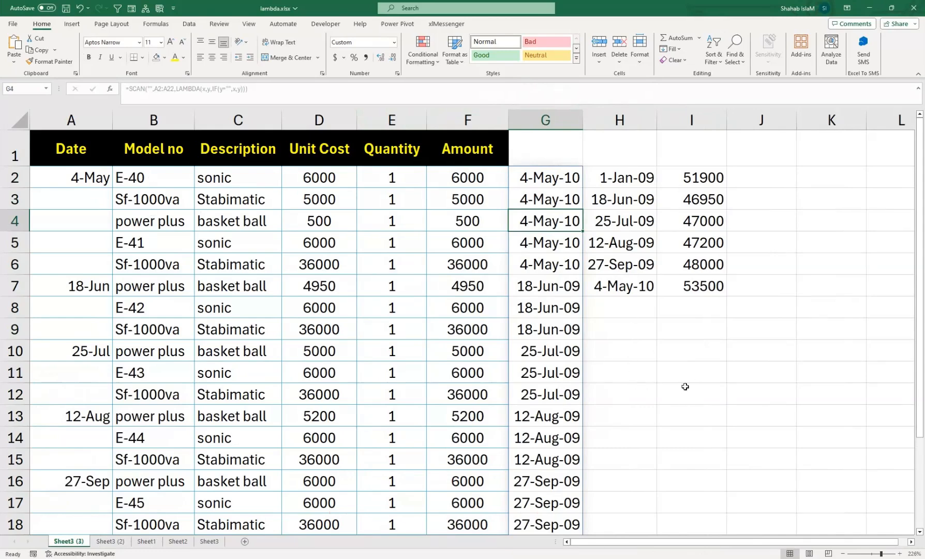
Step: Insert a blank column between the Date column A and the Model no column
left_click(155, 120)
right_click(155, 120)
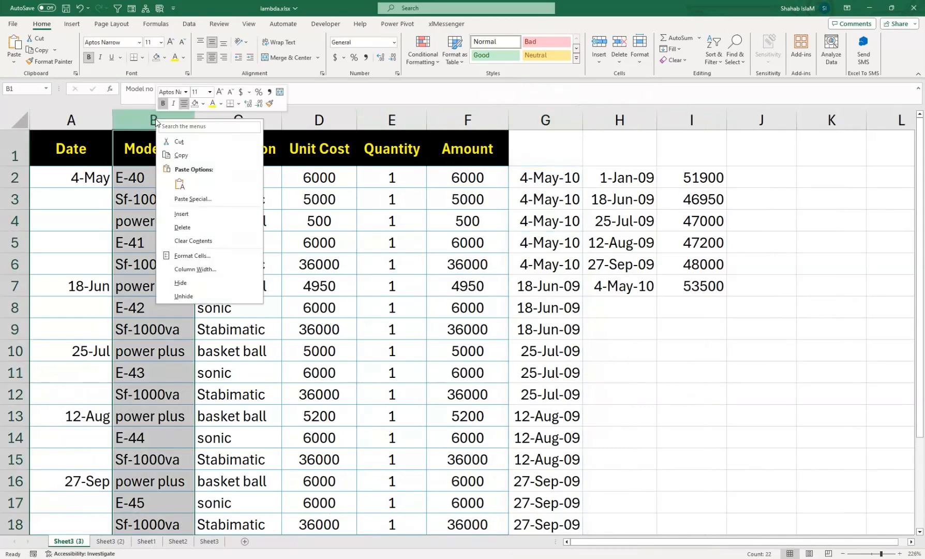
left_click(199, 211)
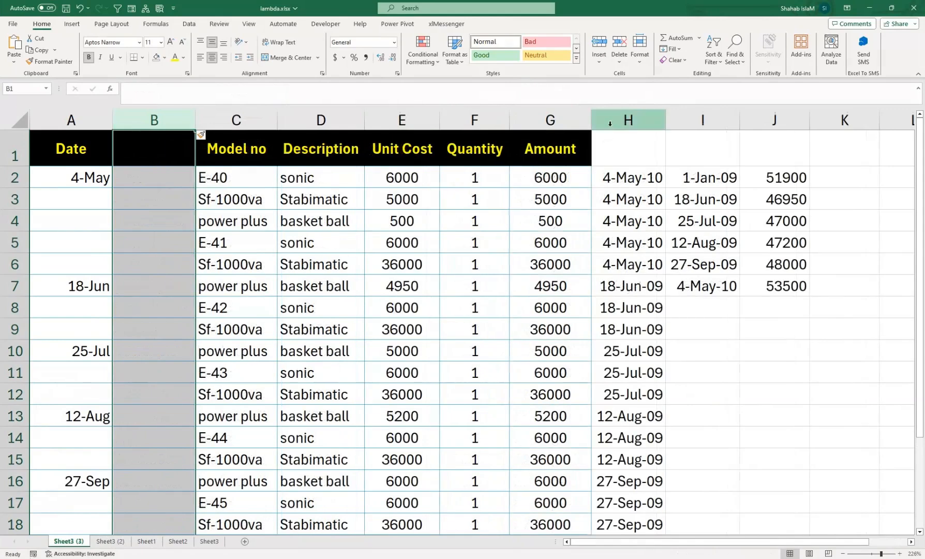
Step: Move the filled-in dates from column H into the blank column B and copy the Date header into B1
left_click(603, 124)
left_click_drag(665, 140, 148, 213)
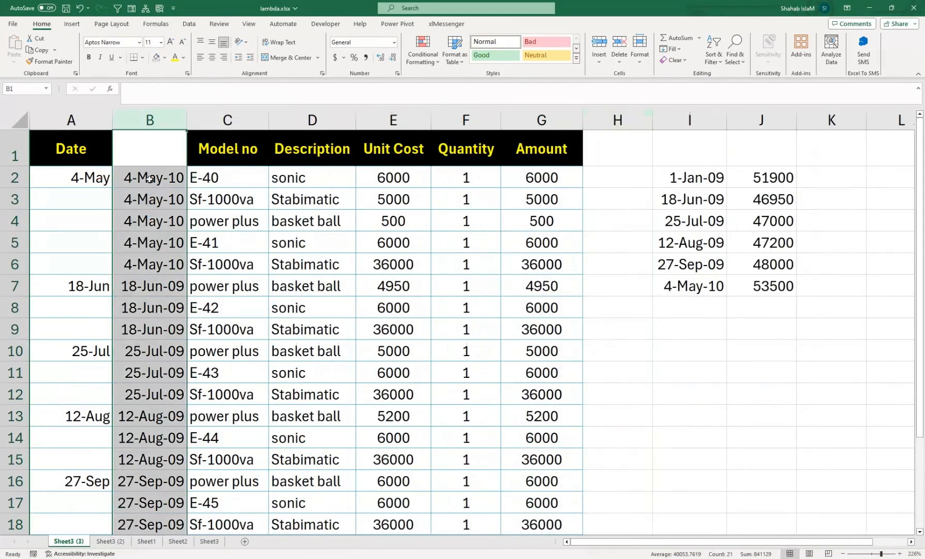
left_click(103, 161)
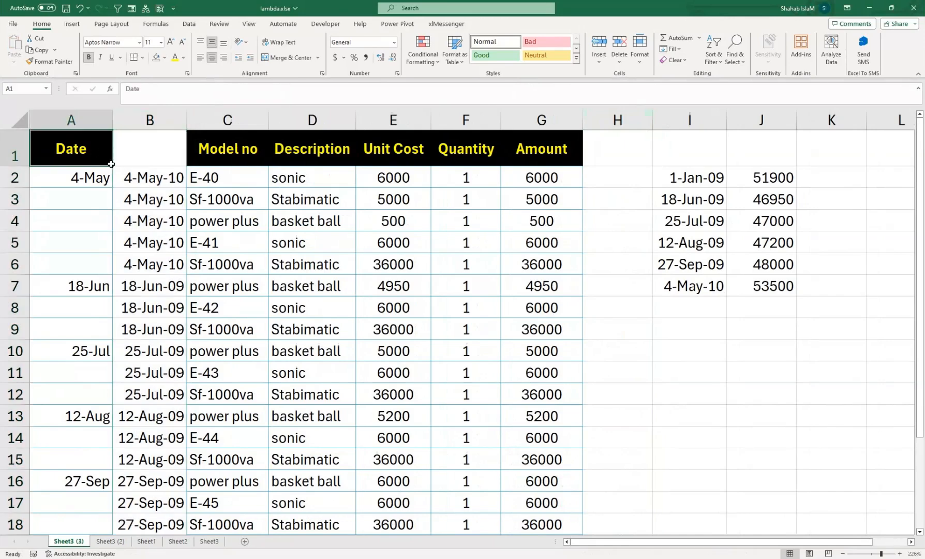
left_click_drag(111, 164, 171, 167)
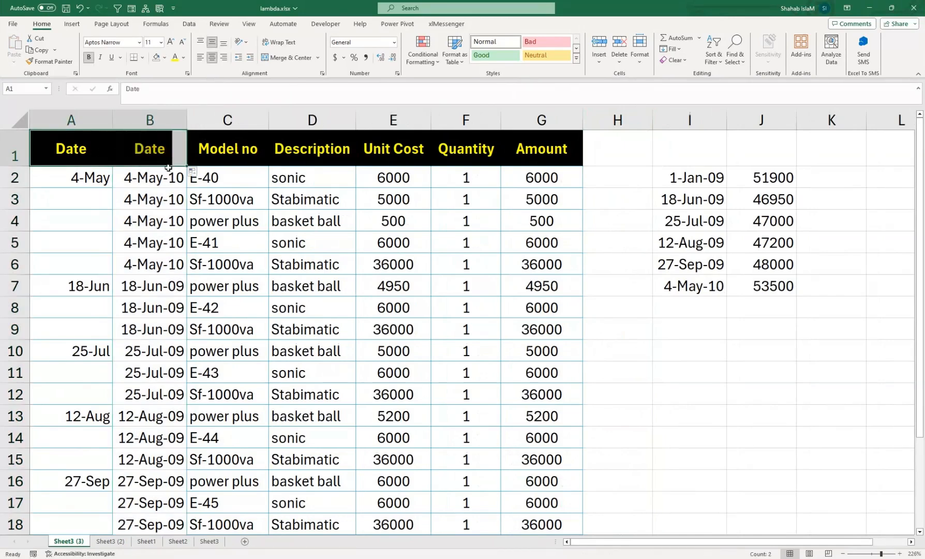
Step: Clear the leftover IFERROR formulas from the blank-looking cells below the date list in column I
left_click(693, 336)
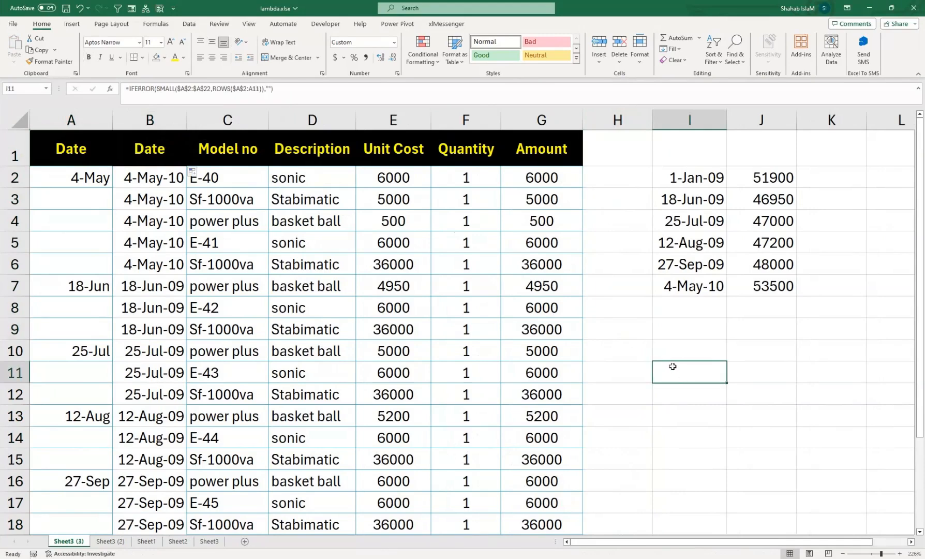
left_click_drag(670, 322, 676, 386)
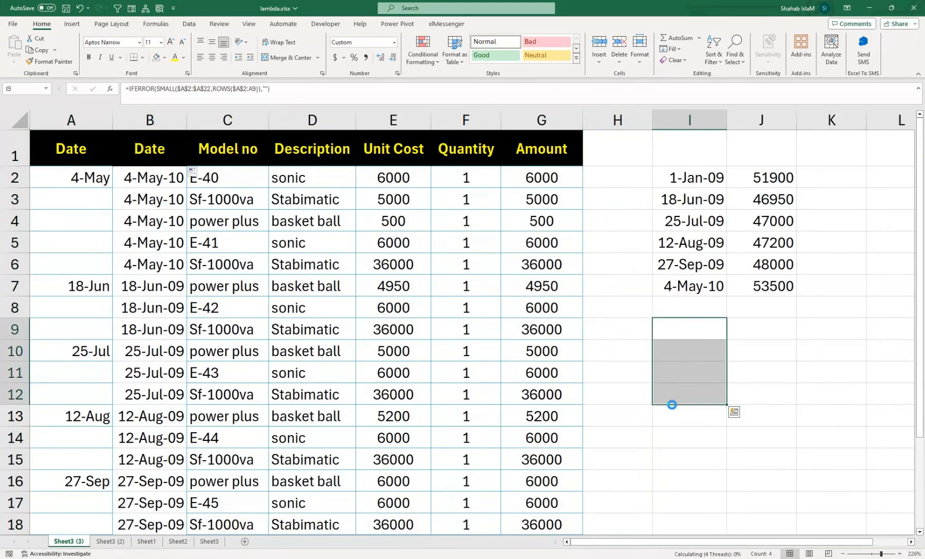
key("Delete")
left_click(665, 336)
left_click(681, 422)
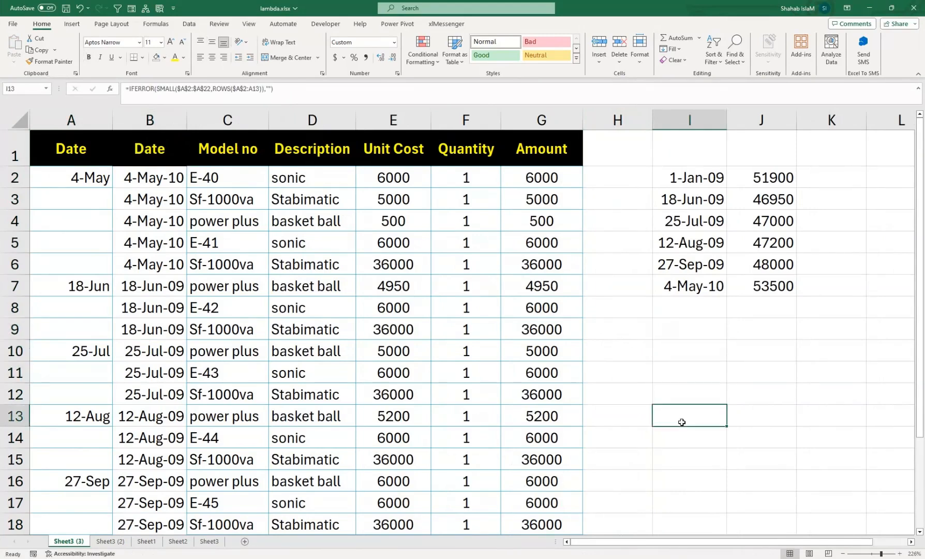
left_click(678, 458)
left_click_drag(675, 372, 678, 467)
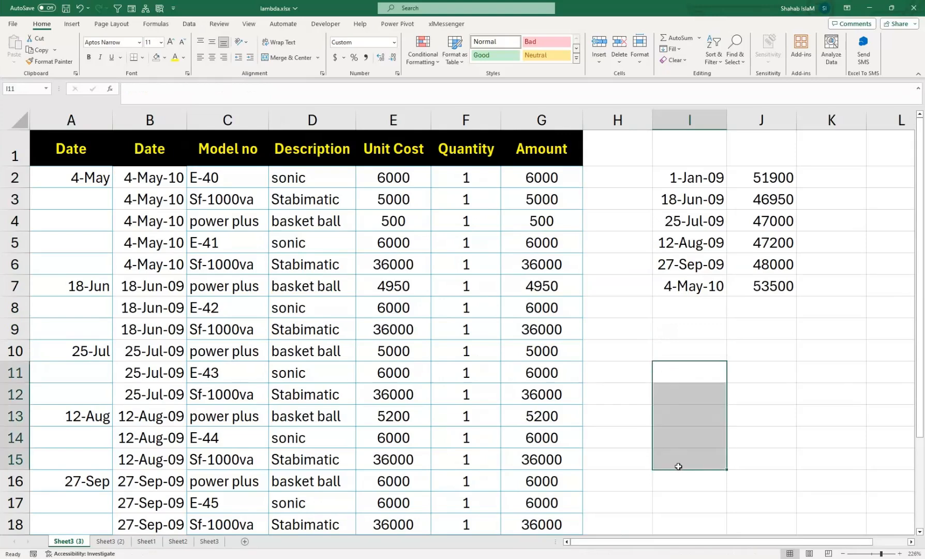
left_click(710, 354)
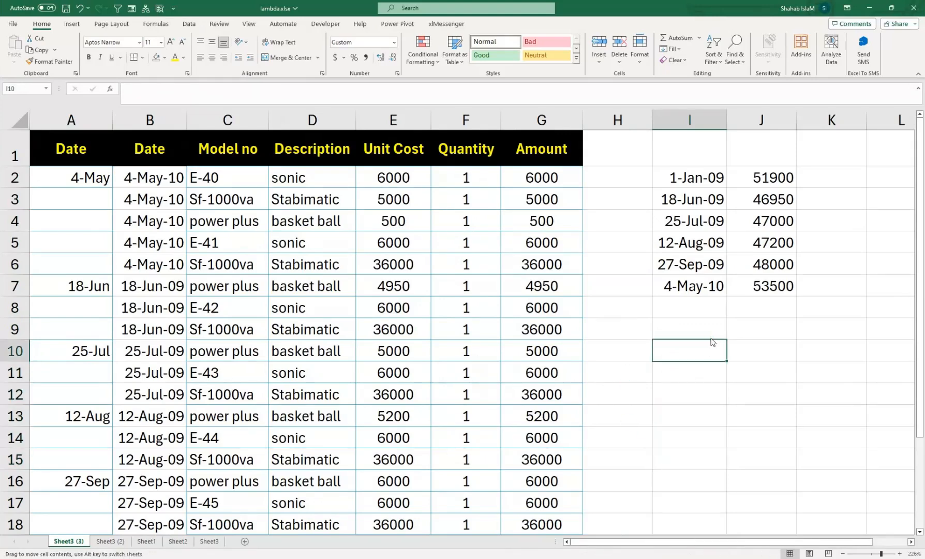
left_click(712, 330)
left_click(706, 311)
left_click(702, 379)
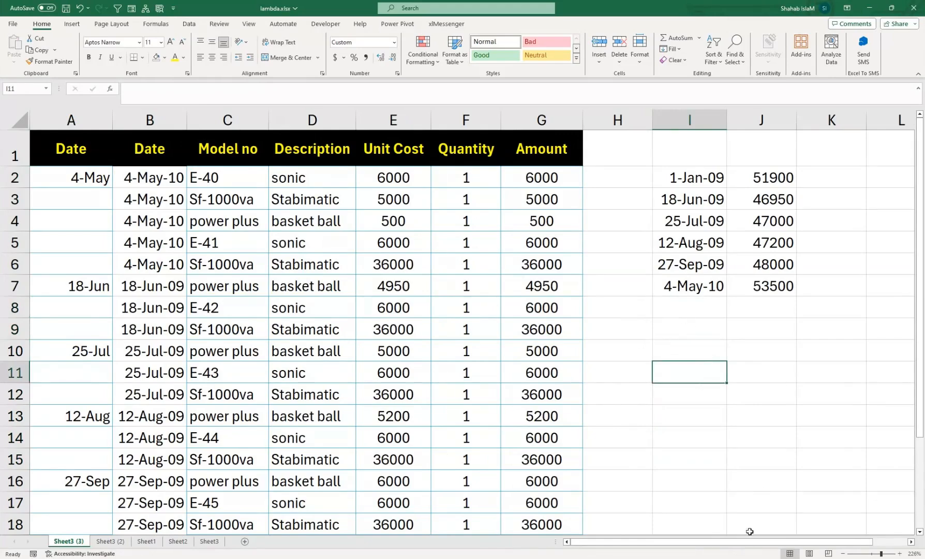
Step: Copy the table headers from B1:G1 and paste them starting at cell I10
left_click_drag(749, 541, 785, 541)
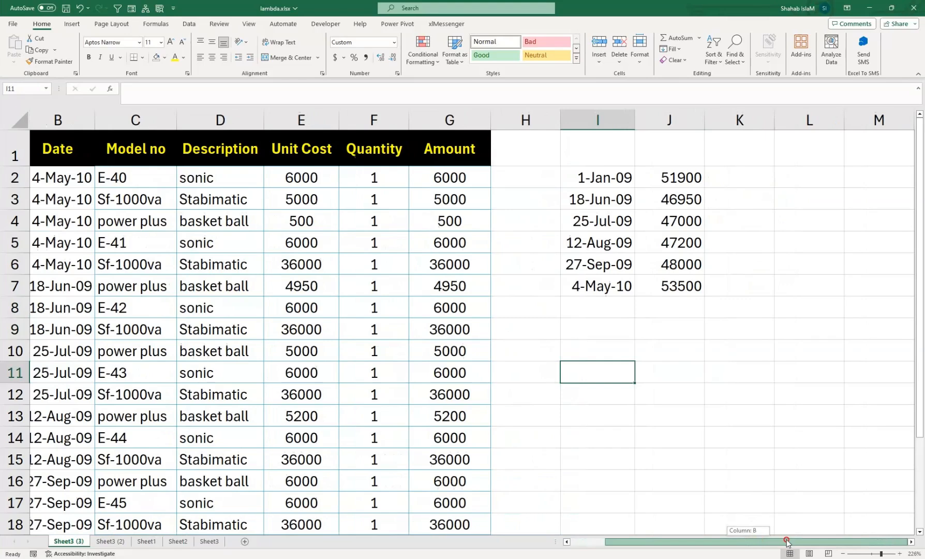
left_click(47, 145)
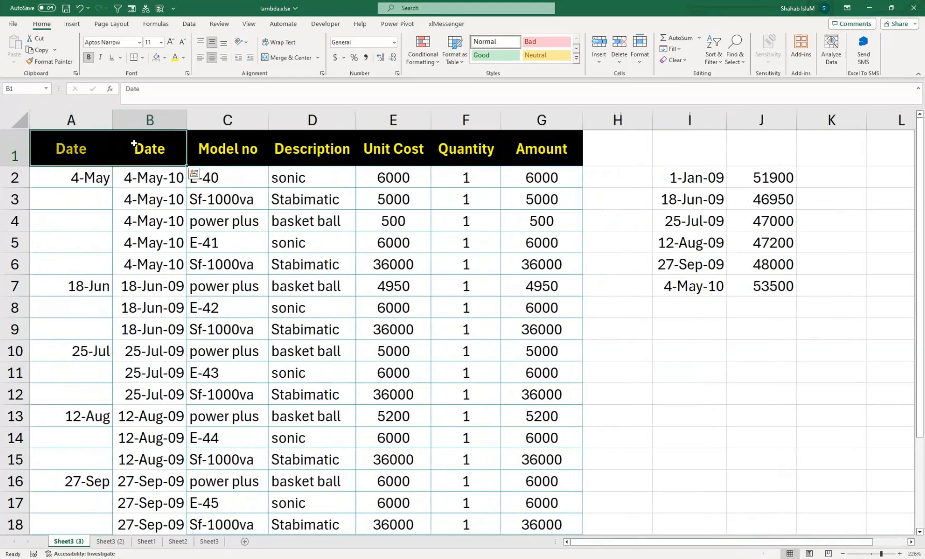
left_click_drag(133, 143, 557, 149)
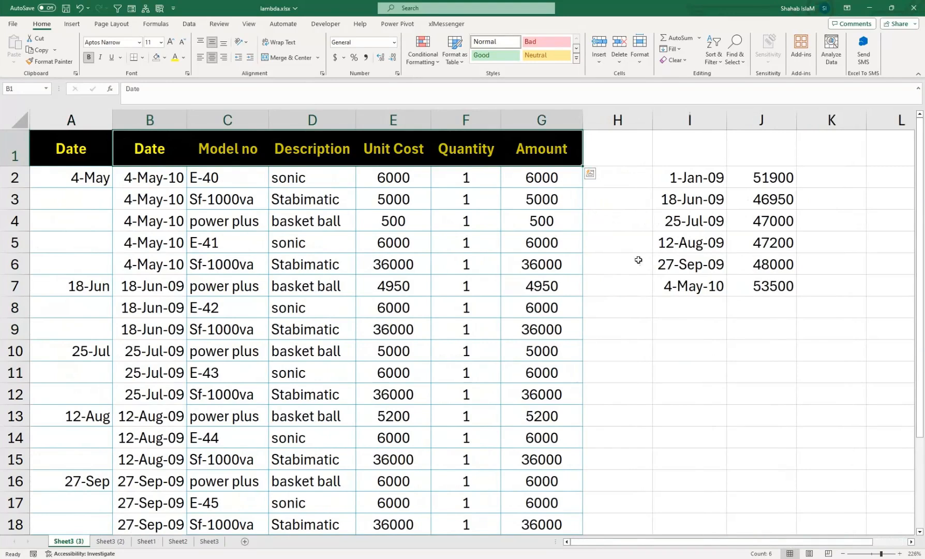
key("ctrl+c")
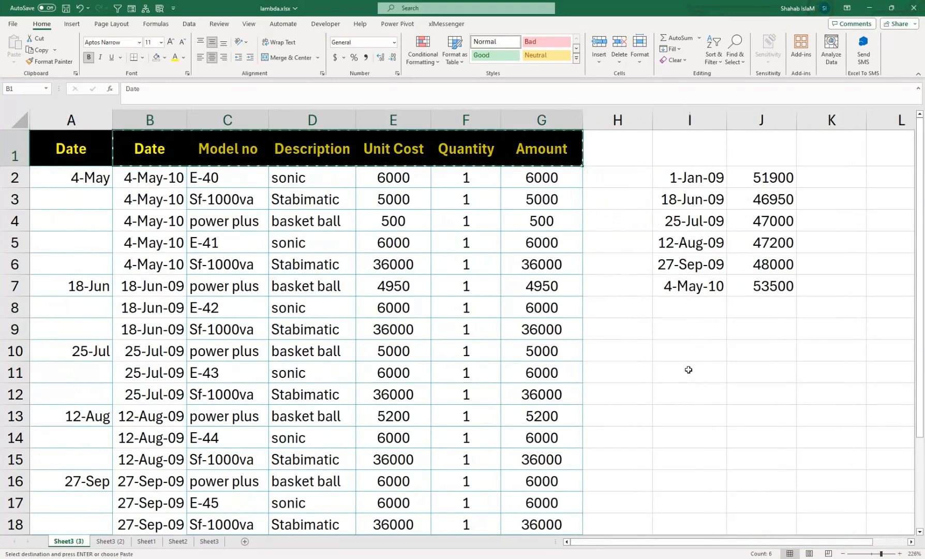
left_click(670, 356)
key("ctrl+v")
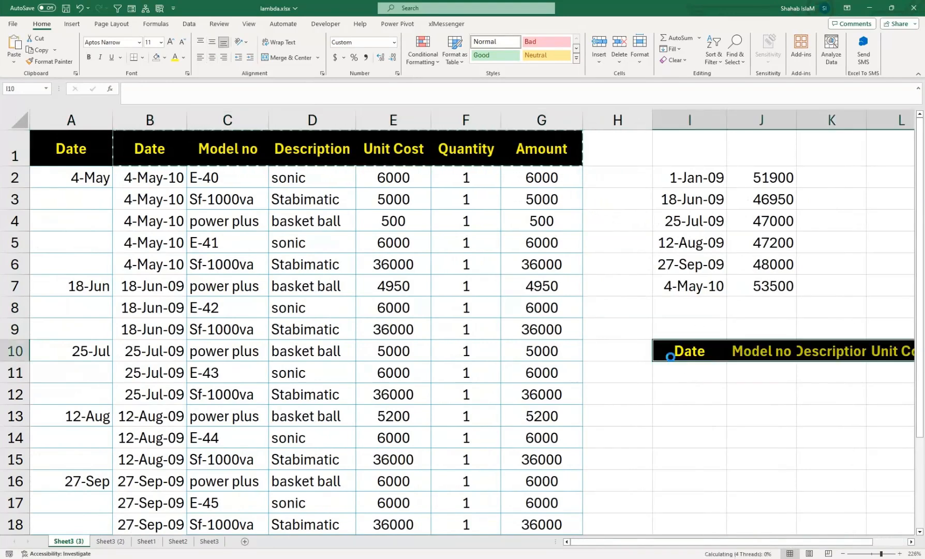
Step: Widen column K so that the pasted Description header fits
left_click_drag(828, 388, 879, 393)
scroll(683, 156, "right", 2)
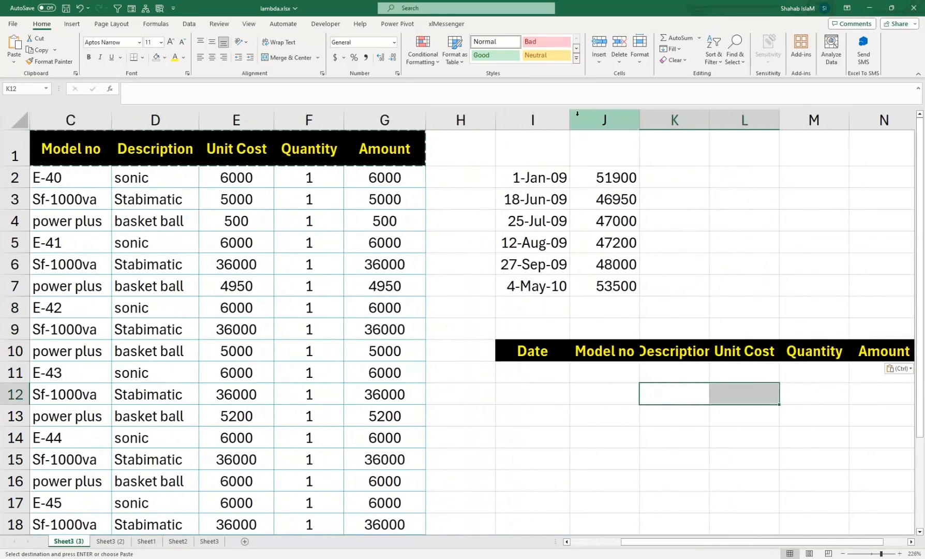
left_click(701, 120)
left_click_drag(707, 120, 728, 120)
left_click_drag(796, 118, 799, 118)
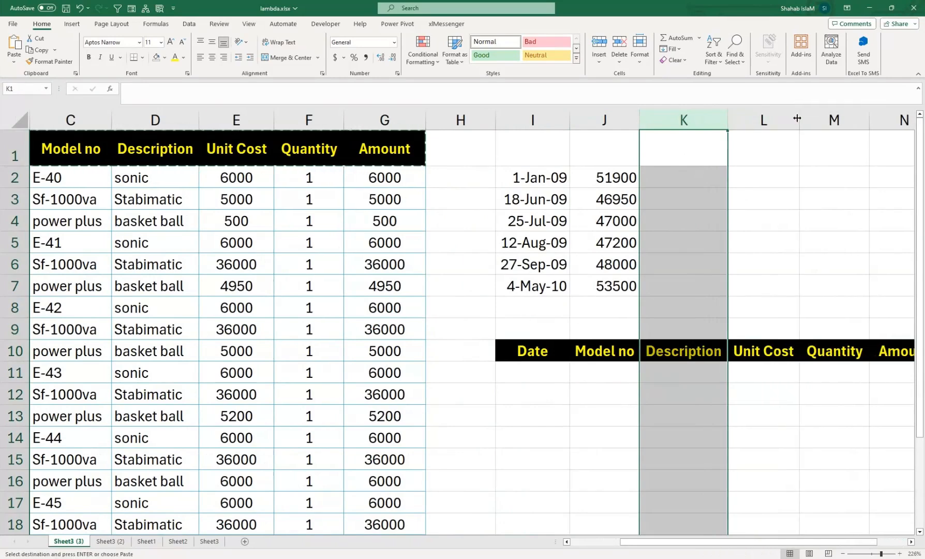
Step: Add a List data validation to cell I9 with the dates in I2:I7 as source, and choose 18-Jun-09 from it
left_click(547, 327)
left_click(189, 23)
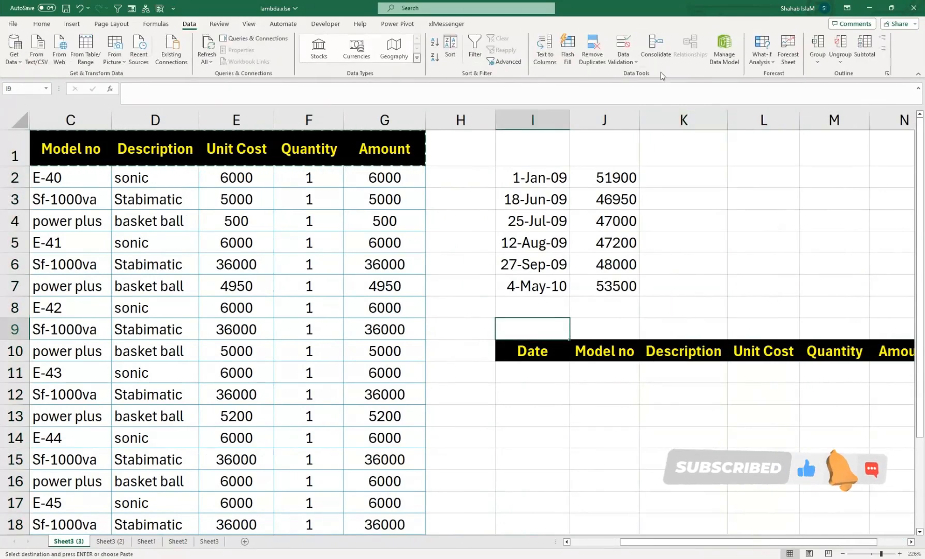
left_click(635, 64)
left_click(642, 81)
left_click(517, 264)
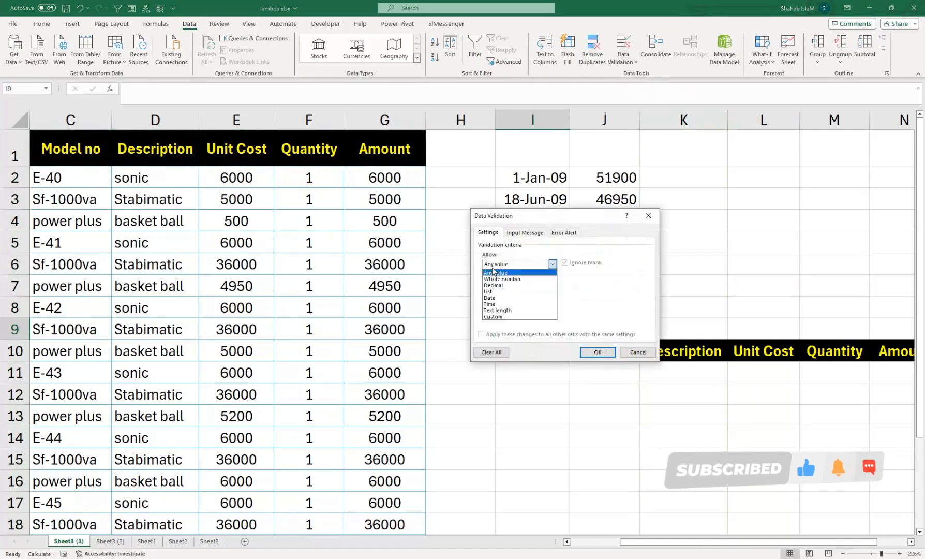
left_click(489, 291)
left_click(517, 302)
left_click_drag(507, 175, 514, 279)
left_click(596, 352)
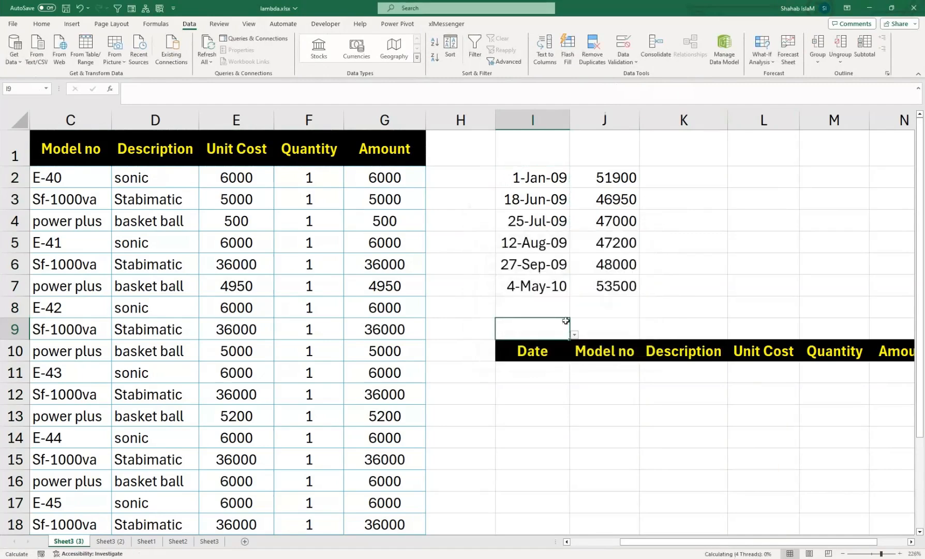
left_click(573, 335)
left_click(556, 352)
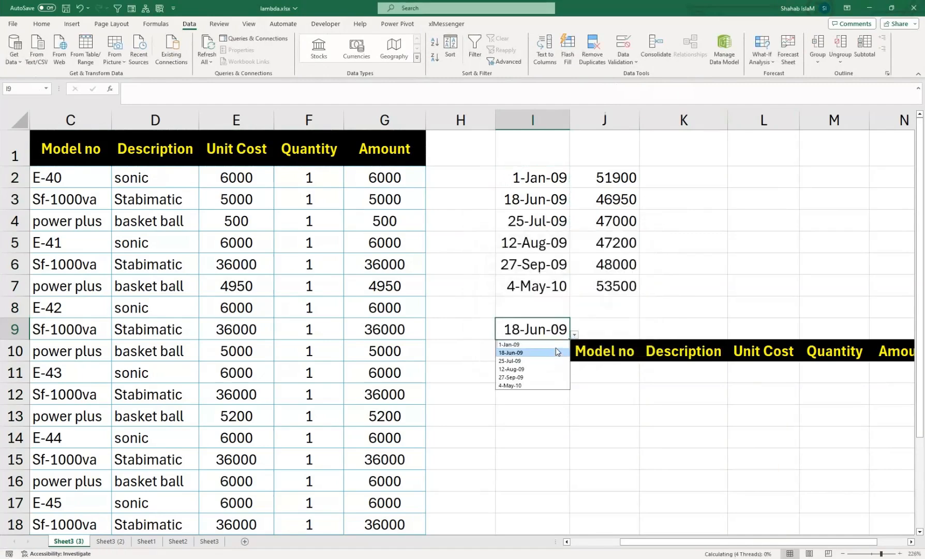
Step: Start a FILTER formula in cell I11 with the table data B2:G22 as its array
left_click(600, 409)
left_click_drag(548, 377, 743, 494)
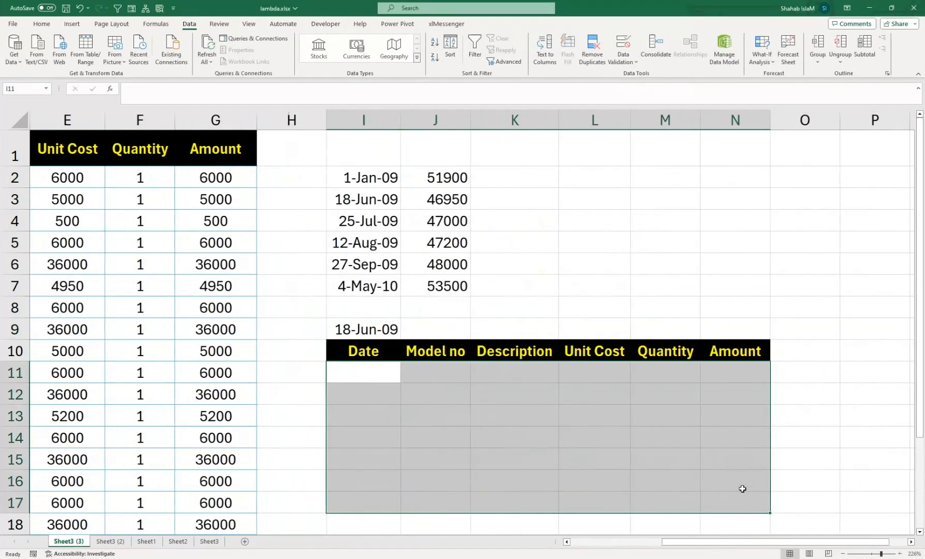
left_click(369, 373)
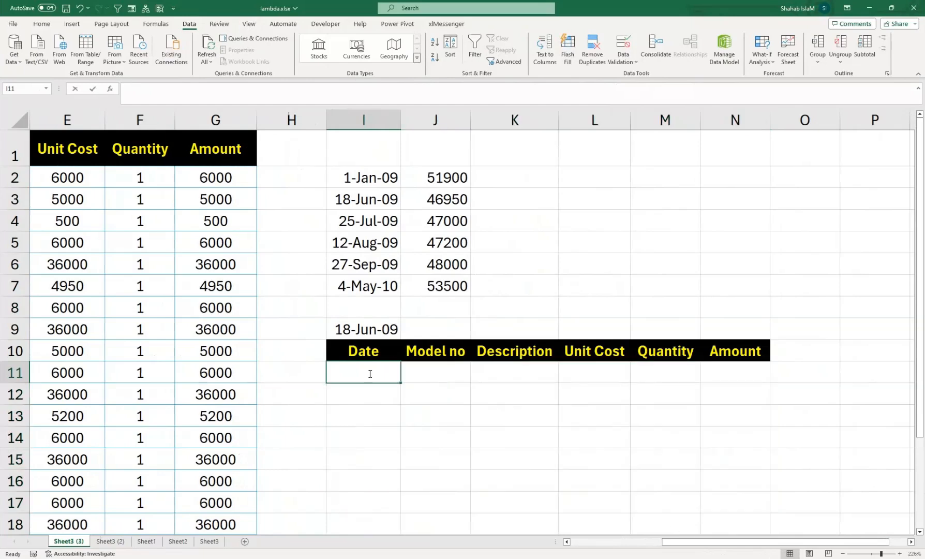
type("=fily")
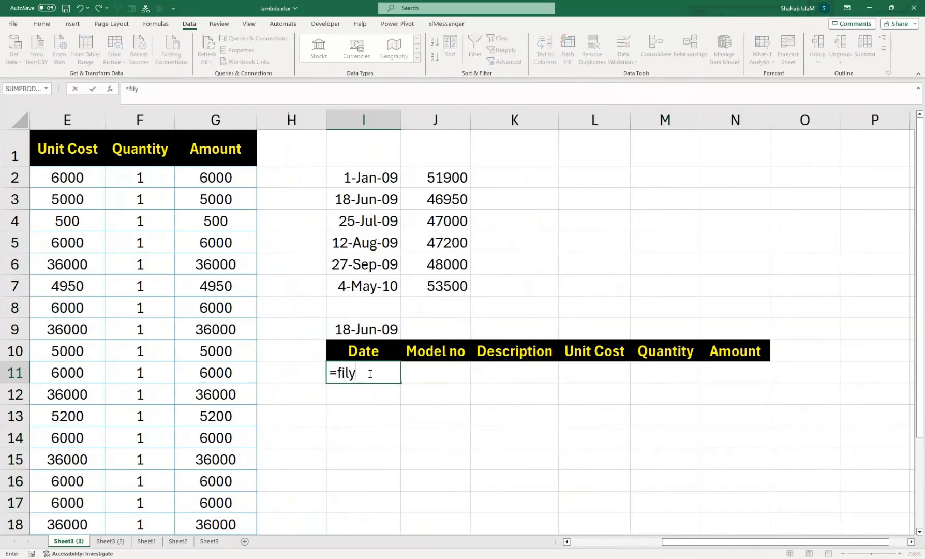
key("BackSpace")
key("Tab")
key("Left")
key("Left")
key("Left")
key("Left")
key("Left")
key("Left")
key("Left")
key("Left")
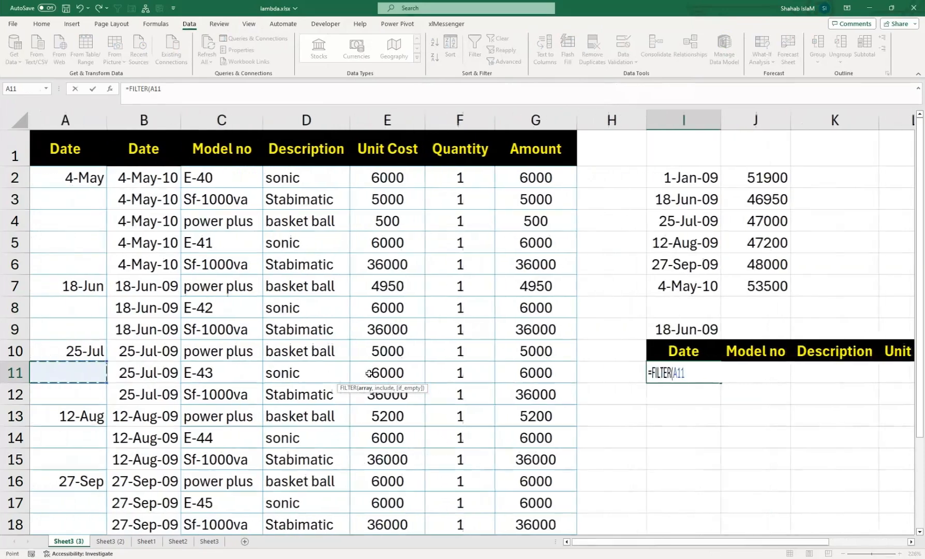
key("Up")
key("Up")
key("Up")
key("Up")
key("Up")
key("Up")
key("Up")
key("Up")
key("Up")
key("Right")
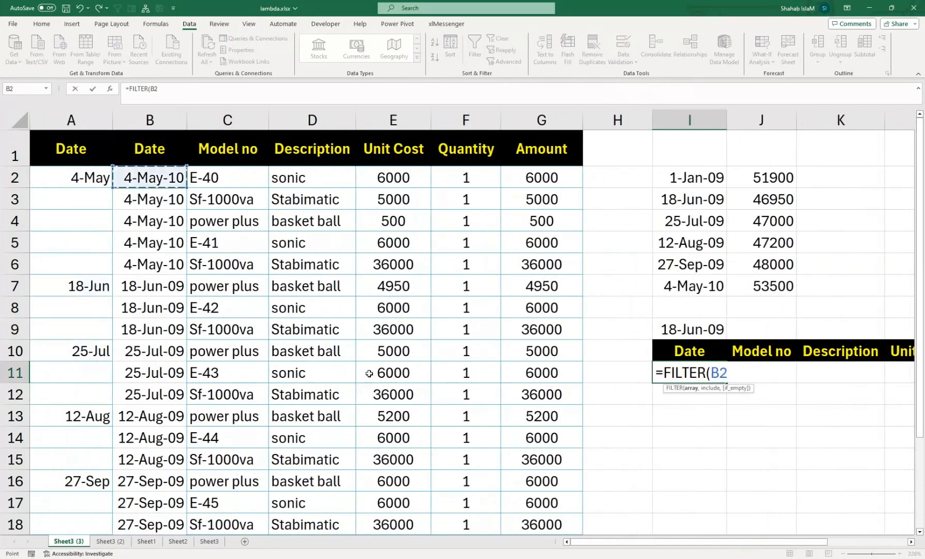
key("ctrl+shift+Right")
key("ctrl+shift+Down")
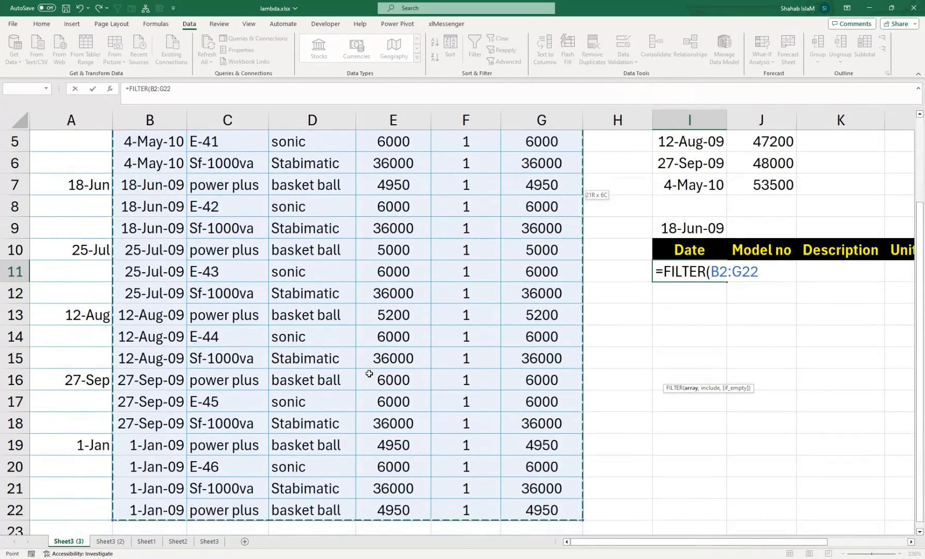
Step: Complete the FILTER formula in I11 with the condition B2#=I9
type(",")
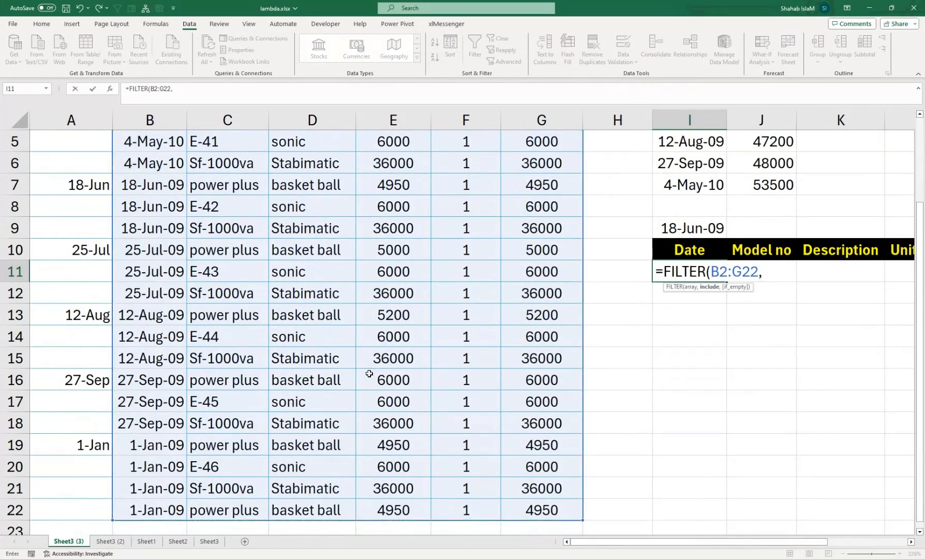
key("Left")
key("Left")
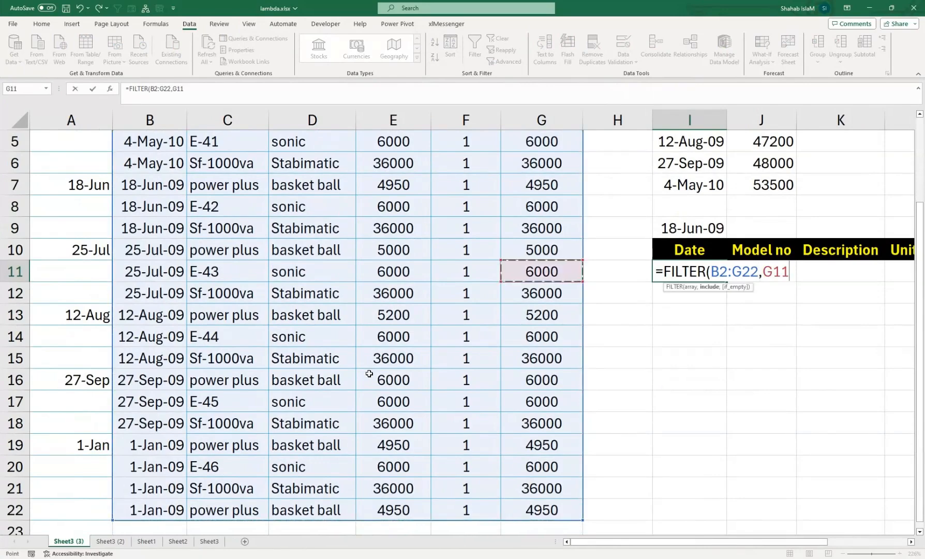
key("ctrl+Left")
key("ctrl+Left")
key("ctrl+Up")
key("ctrl+Up")
key("ctrl+Up")
key("ctrl+Up")
key("Right")
key("Down")
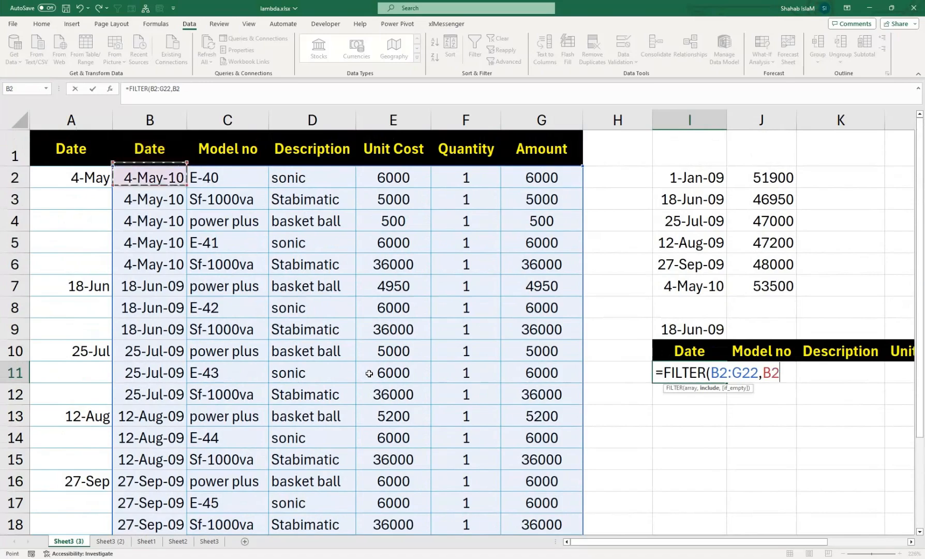
key("ctrl+shift+Down")
type("=")
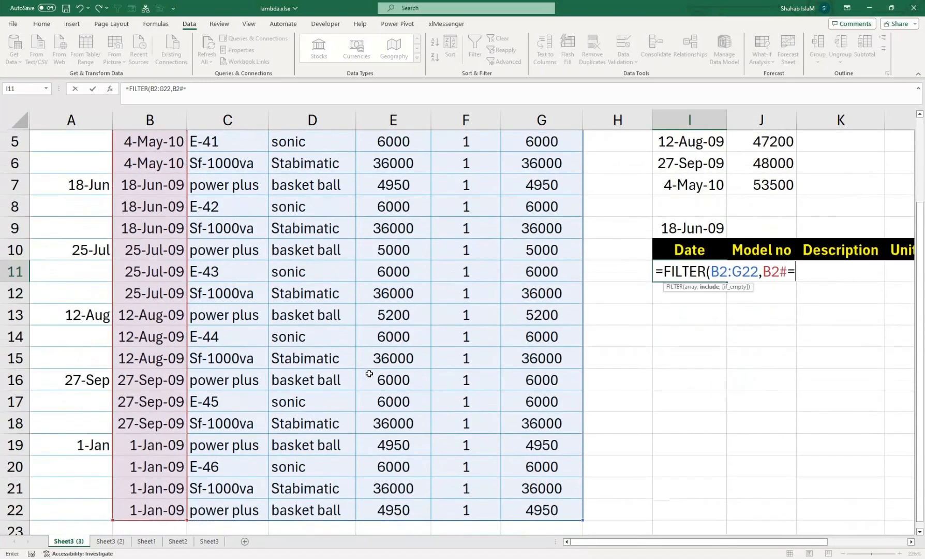
key("Up")
key("Up")
key("Up")
key("Down")
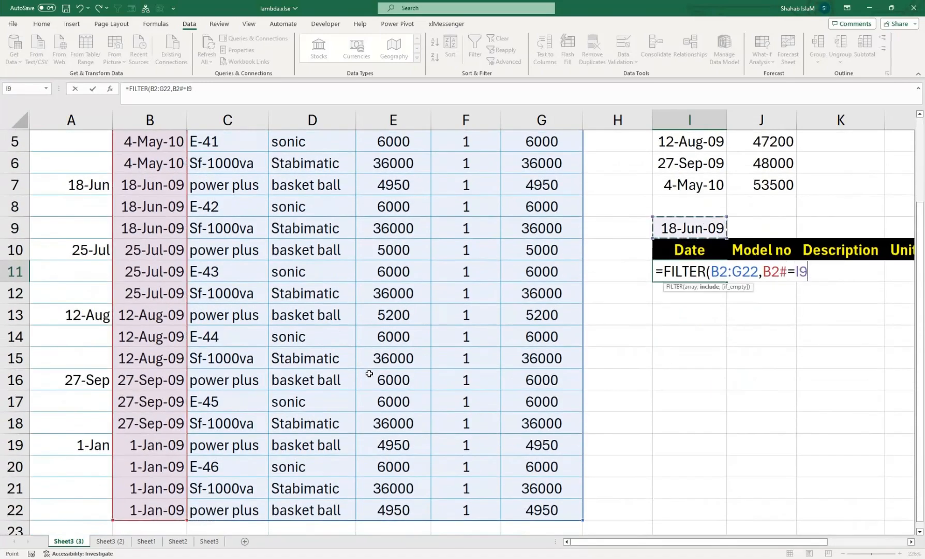
type(")")
key("Return")
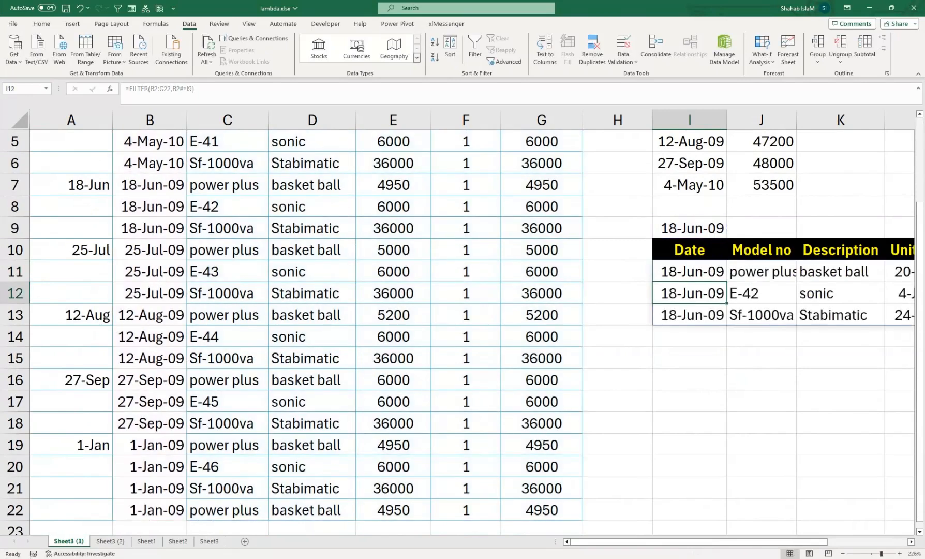
left_click_drag(768, 541, 847, 542)
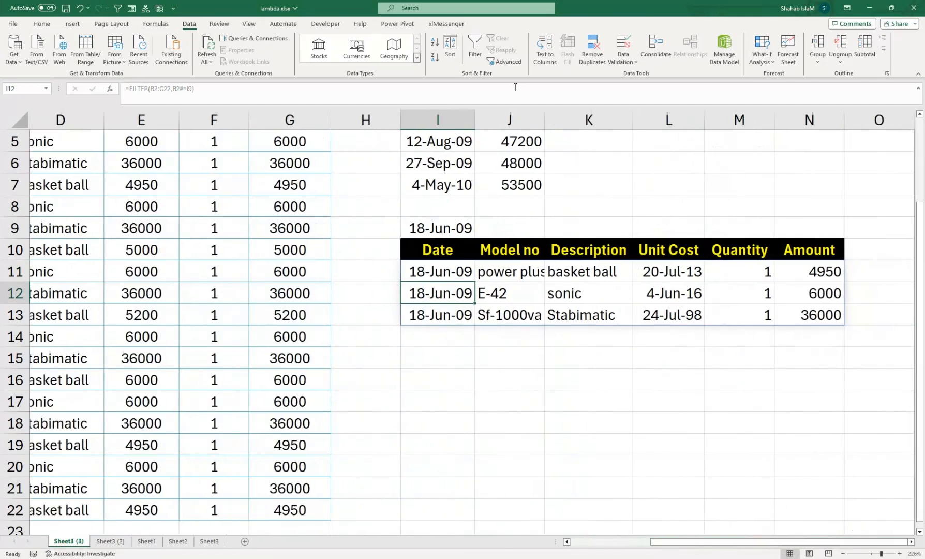
Step: Fit column J to its contents and hide the helper date column B
double_click(544, 119)
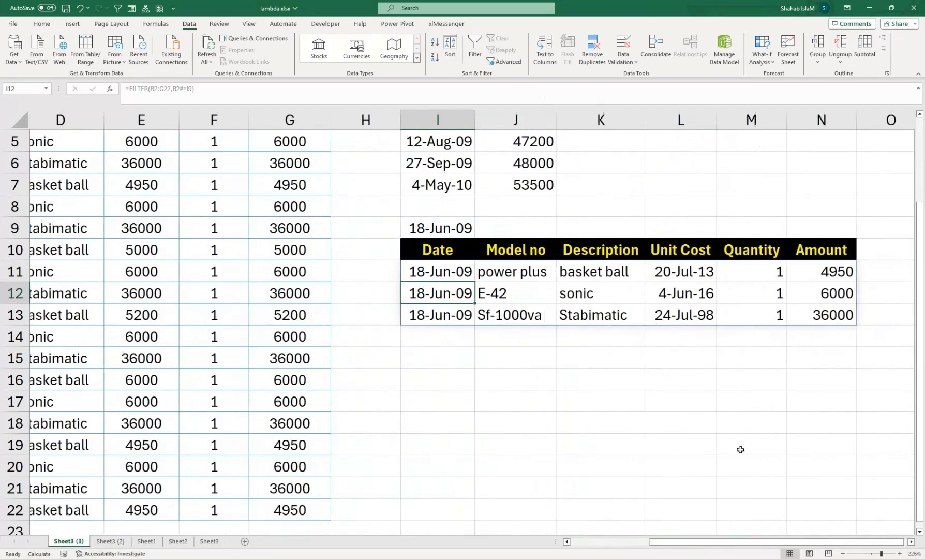
left_click_drag(880, 554, 875, 554)
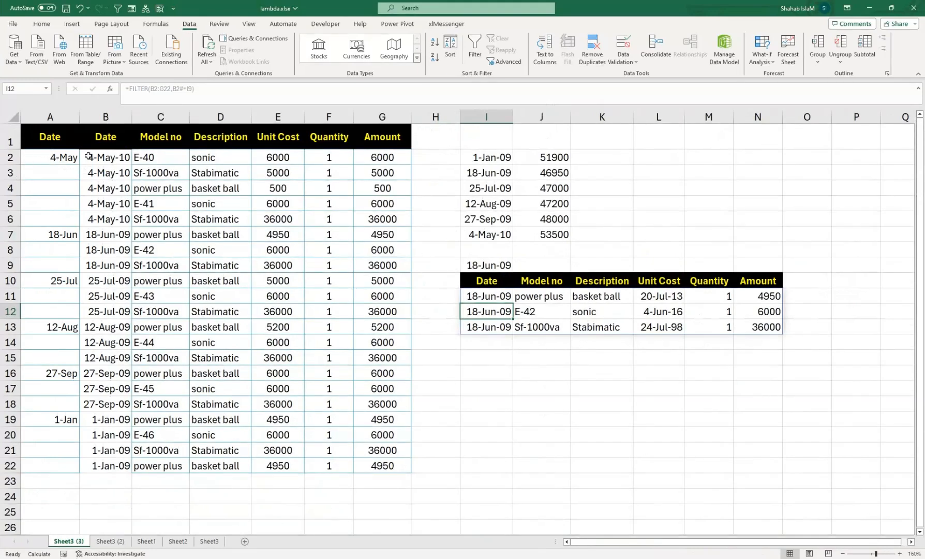
left_click(105, 117)
right_click(106, 117)
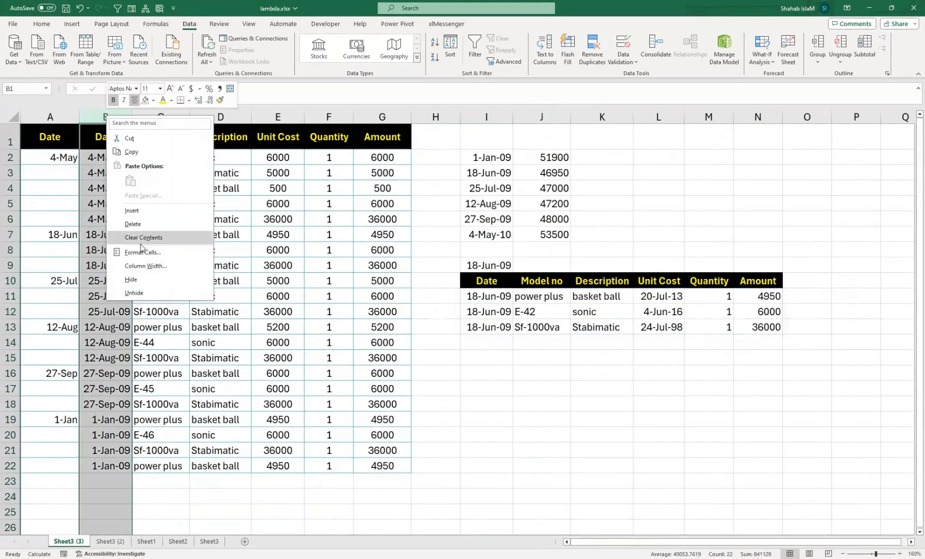
left_click(131, 279)
left_click(144, 284)
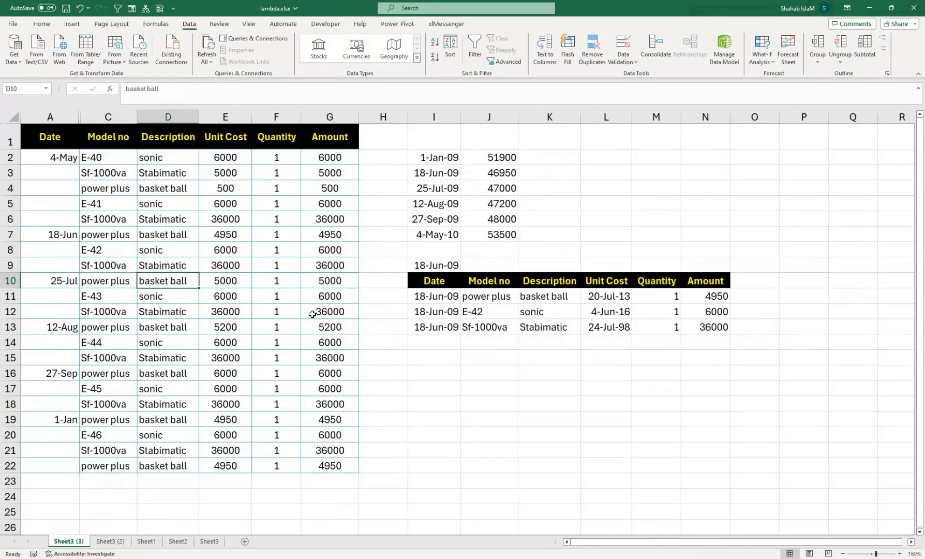
Step: Give the date totals in I2:J7 a dark purple fill and white font
left_click(409, 265)
left_click_drag(437, 155, 477, 238)
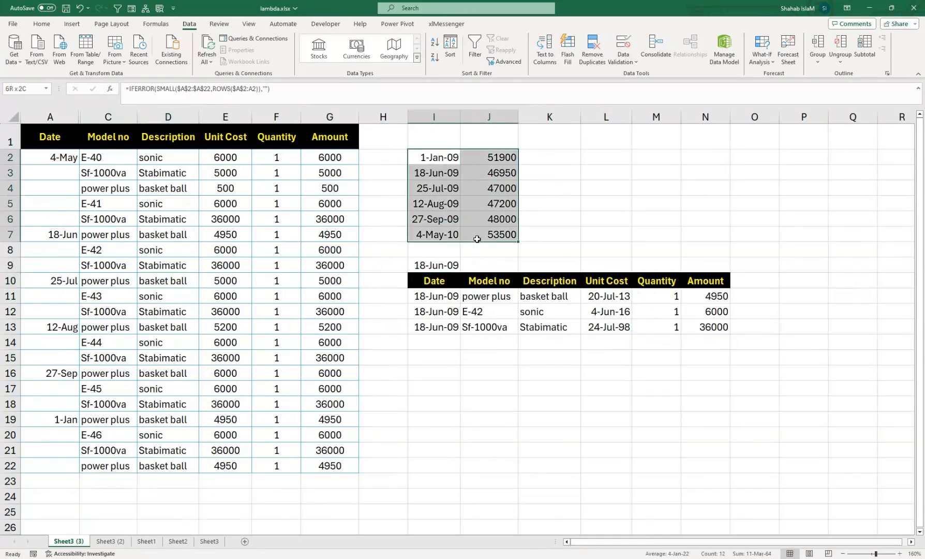
left_click(41, 23)
left_click(164, 57)
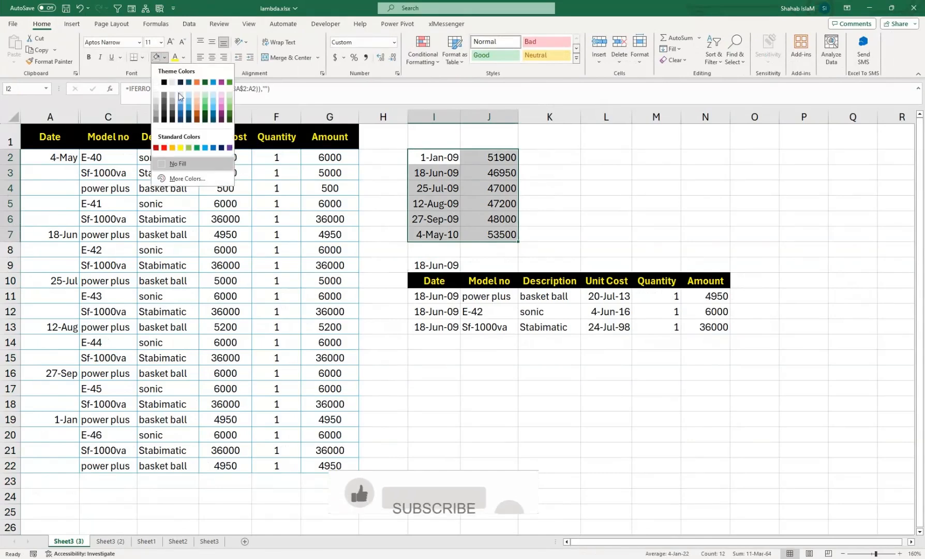
left_click(221, 122)
left_click(183, 57)
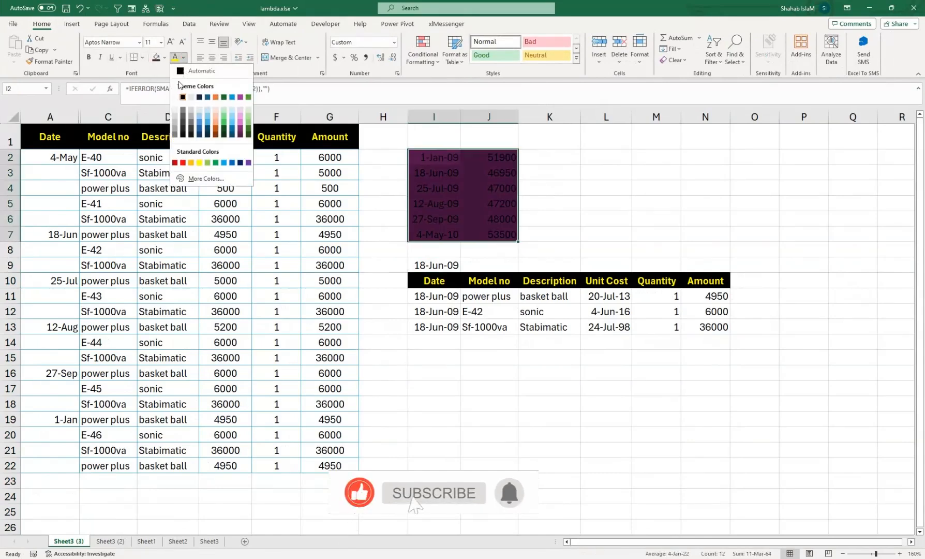
left_click(174, 98)
Step: Give the date selector cell I9 a yellow fill and thick outside borders
left_click(434, 264)
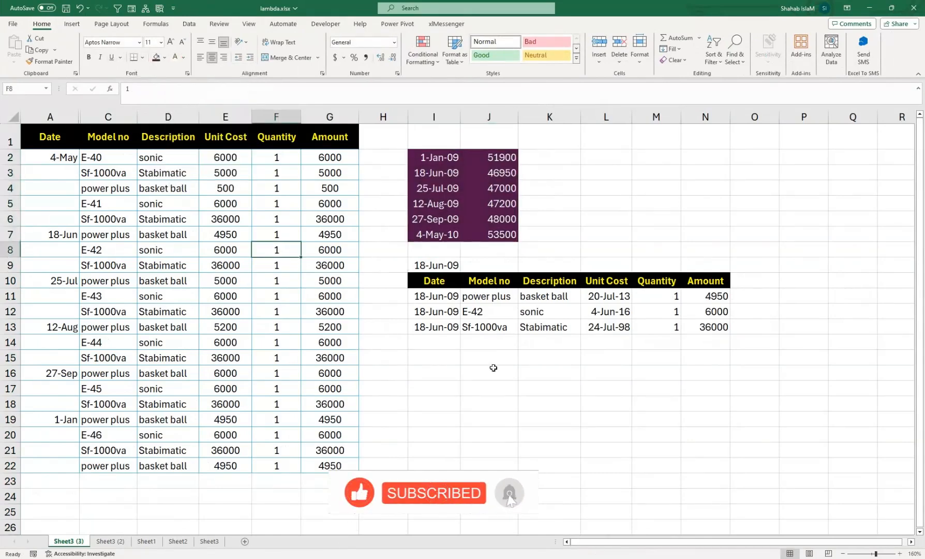
left_click(165, 58)
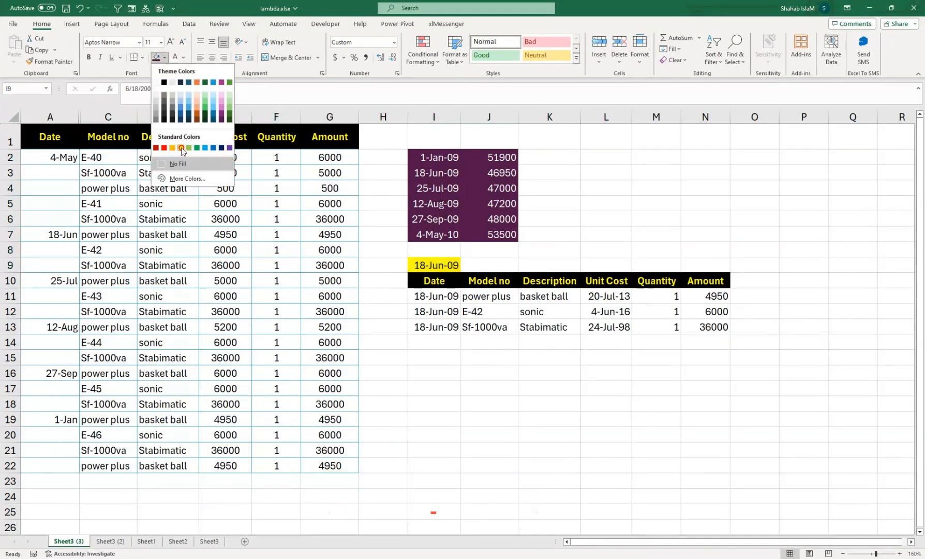
left_click(180, 148)
left_click(143, 59)
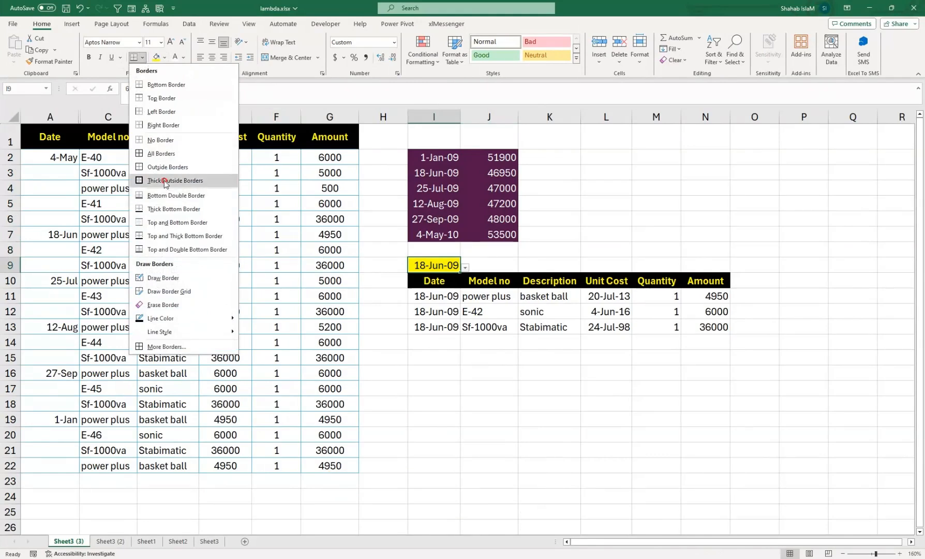
left_click(176, 182)
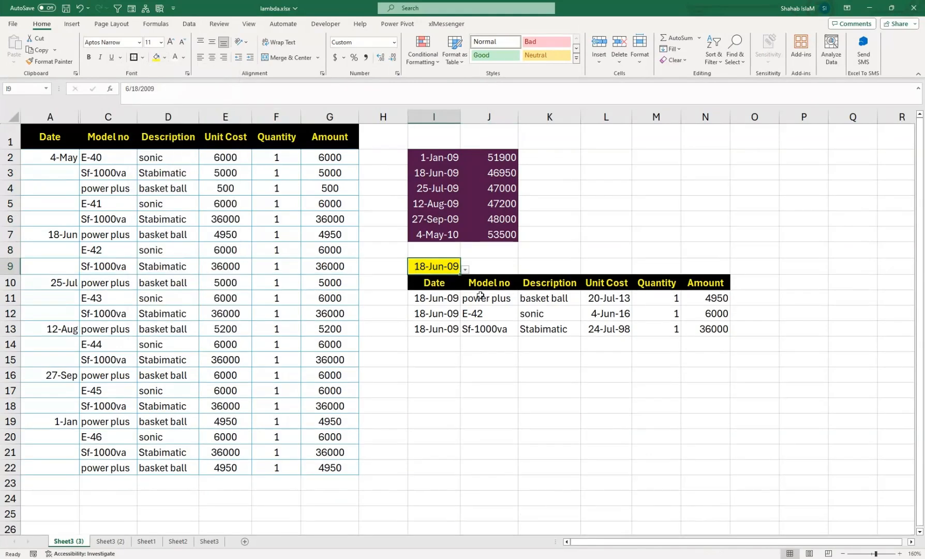
Step: Choose 12-Aug-09 in I9 and compare the filtered rows with source rows 13 to 15
left_click(466, 269)
left_click(449, 304)
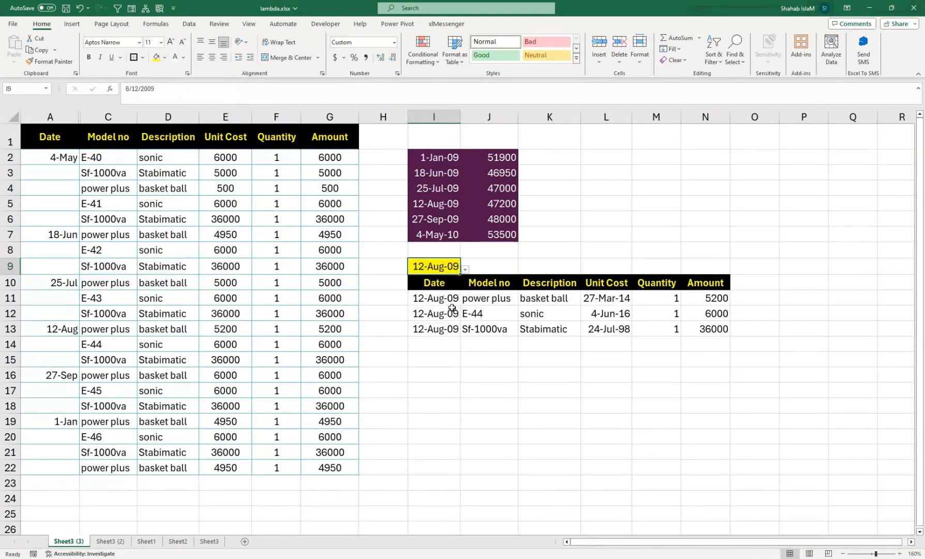
left_click_drag(66, 332, 323, 366)
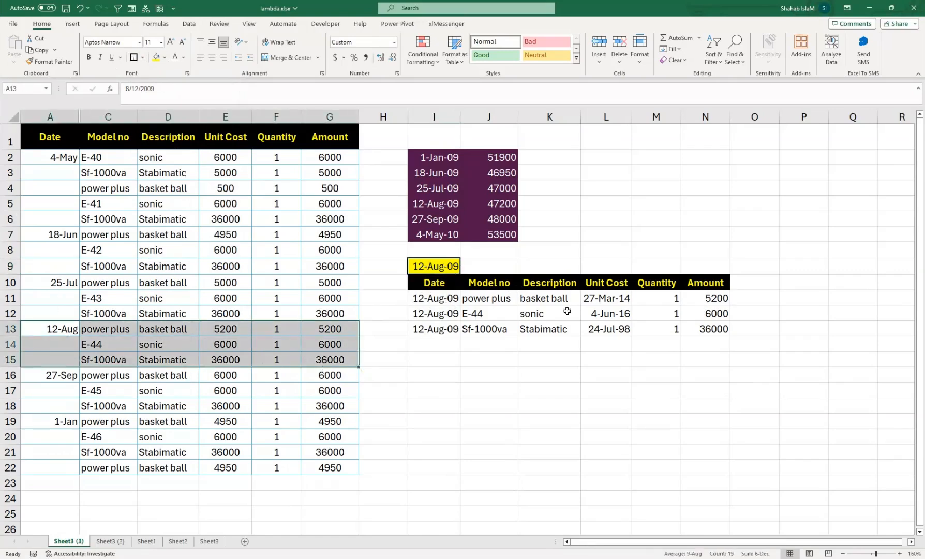
Step: Choose 4-May-10 in I9 and fit the Unit Cost column L to its contents
left_click(447, 268)
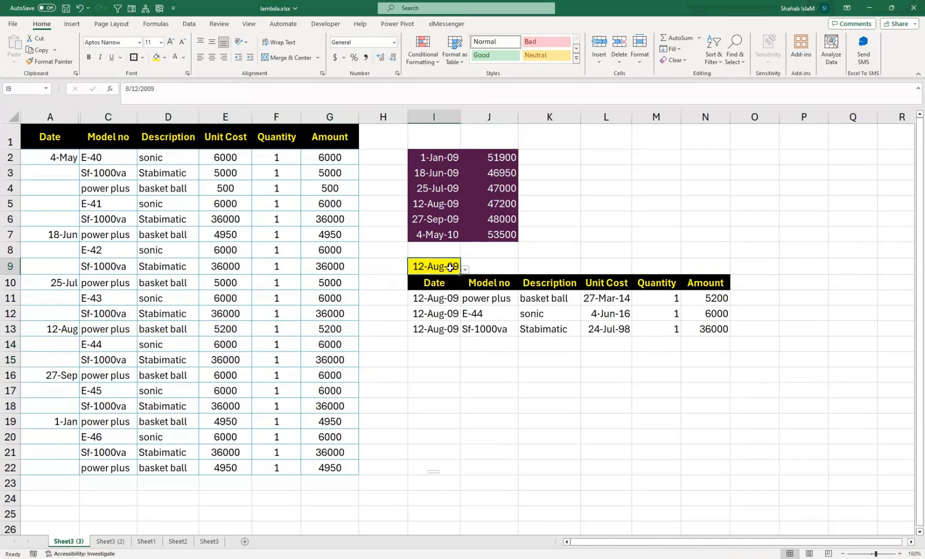
left_click(465, 269)
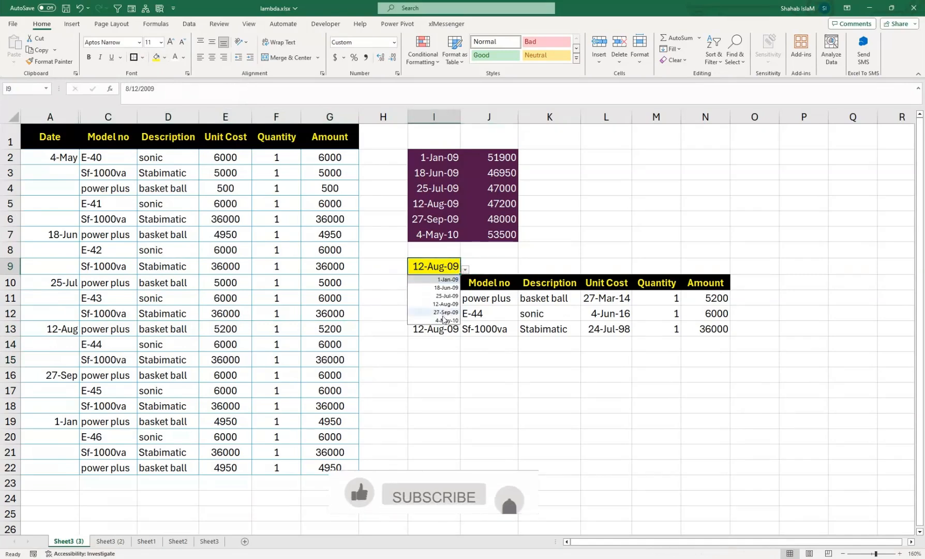
left_click(445, 321)
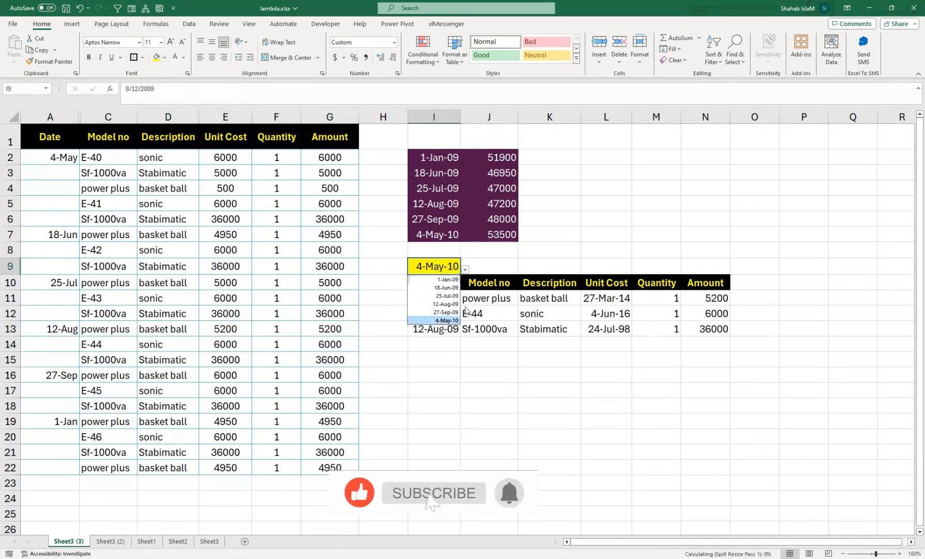
double_click(632, 112)
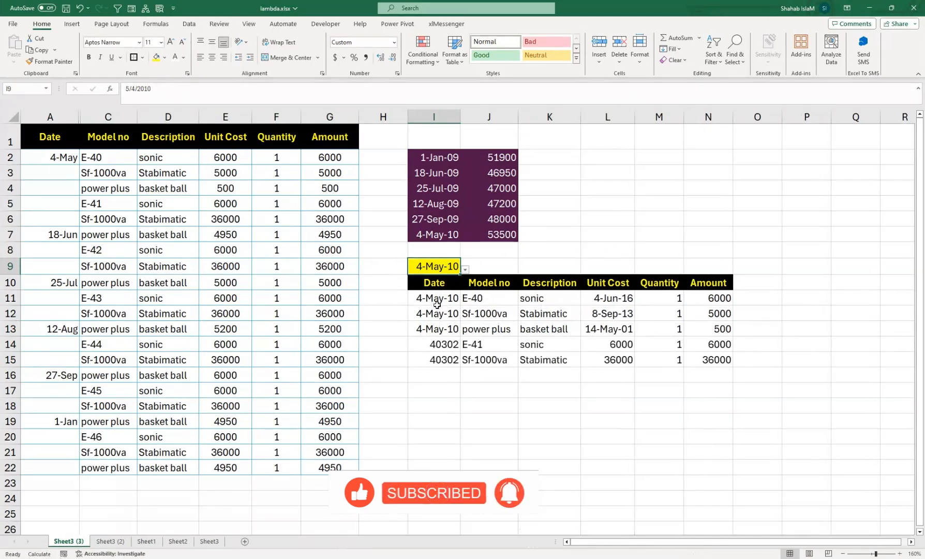
Step: Apply the date format to I11:I16 and choose 25-Jul-09 in I9
left_click_drag(437, 305, 438, 379)
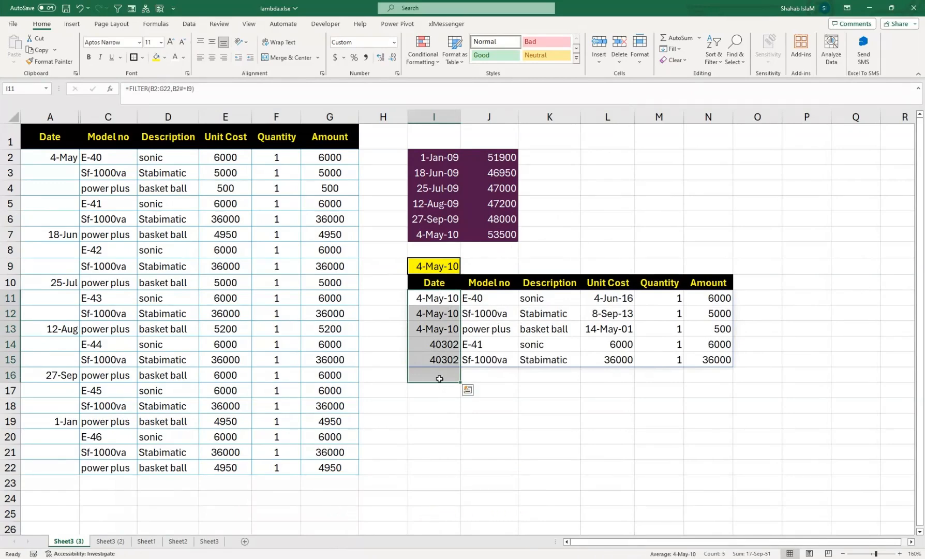
key("ctrl+shift+3")
left_click(448, 267)
left_click(466, 270)
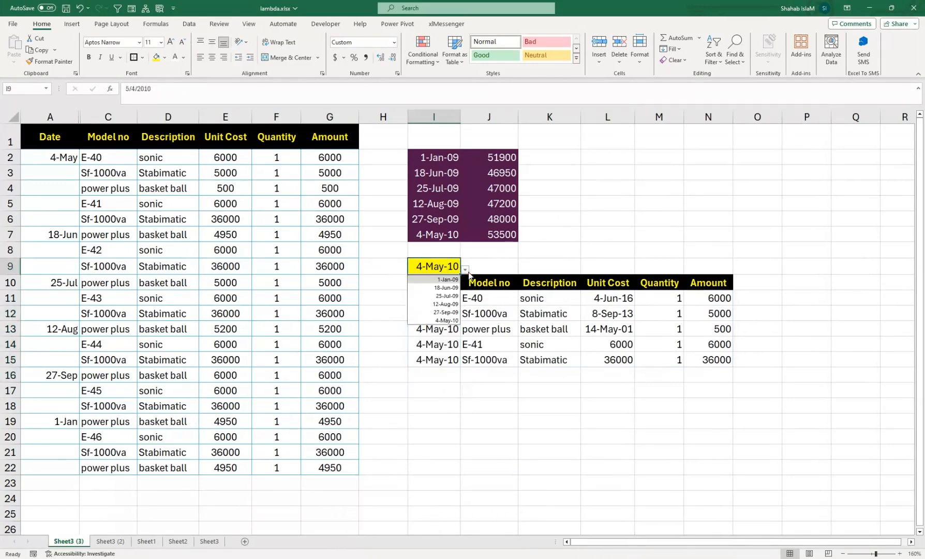
left_click(445, 297)
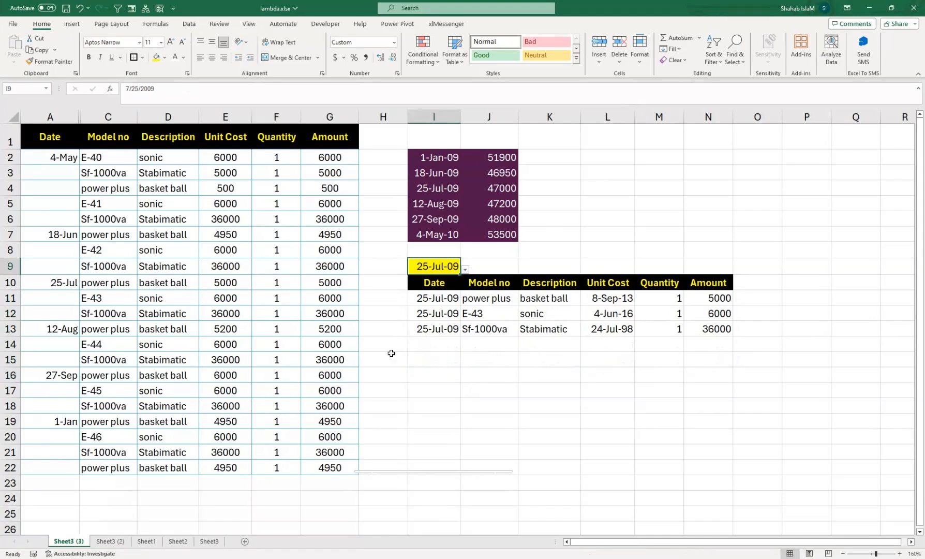
Step: Create a copy of the Sheet3 (3) worksheet, placed before it in the same workbook
right_click(68, 541)
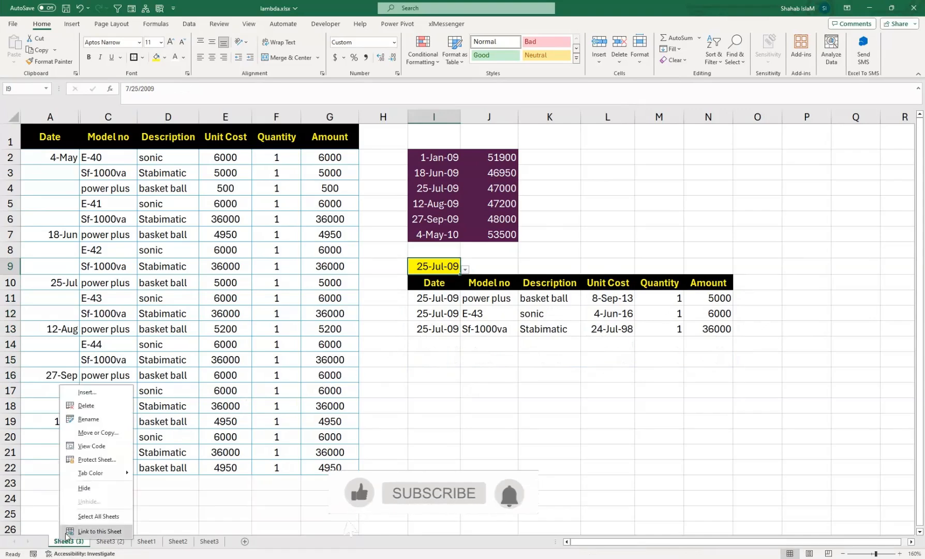
left_click(99, 432)
left_click(42, 481)
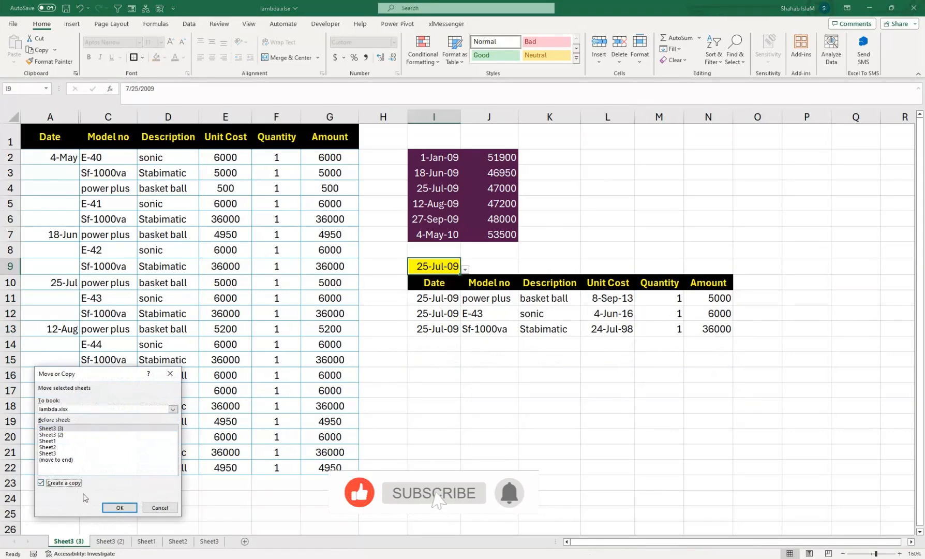
left_click(119, 505)
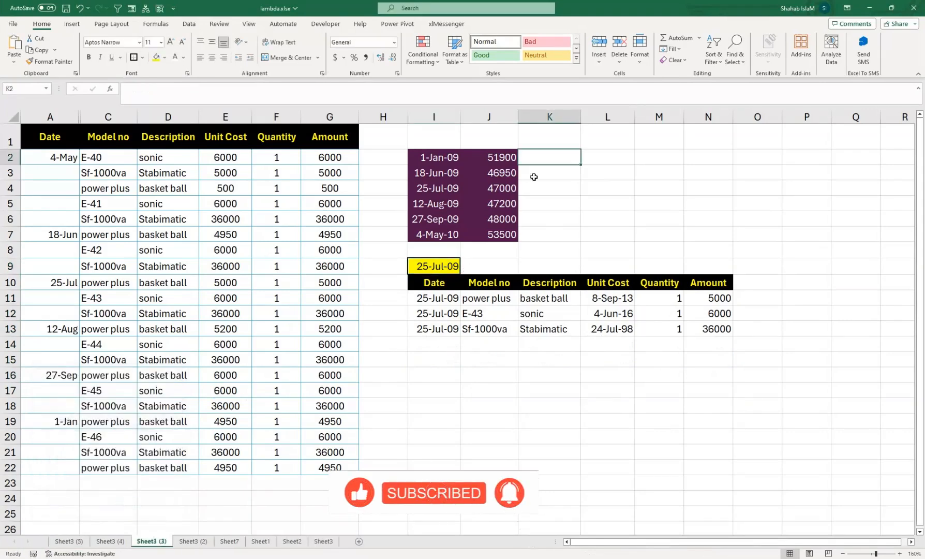
key("Left")
key("Left")
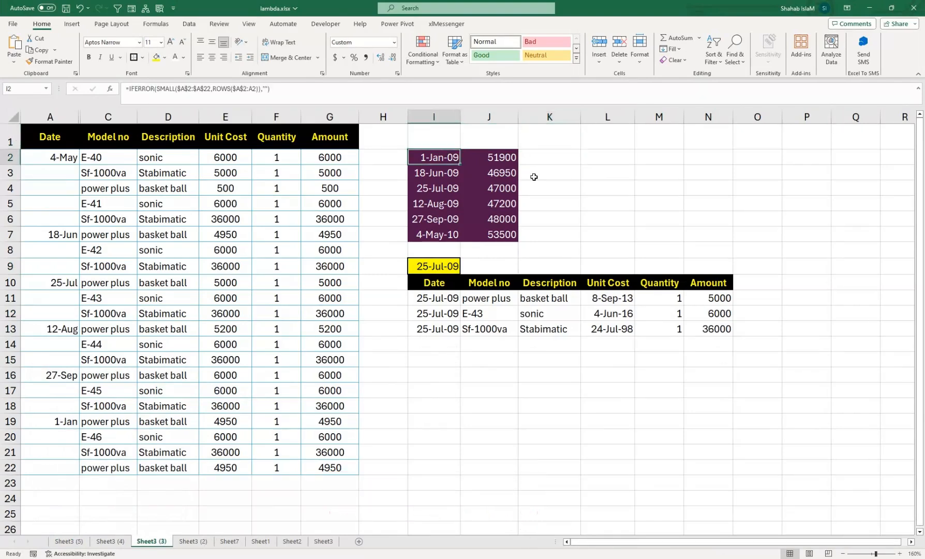
key("Down")
key("Down")
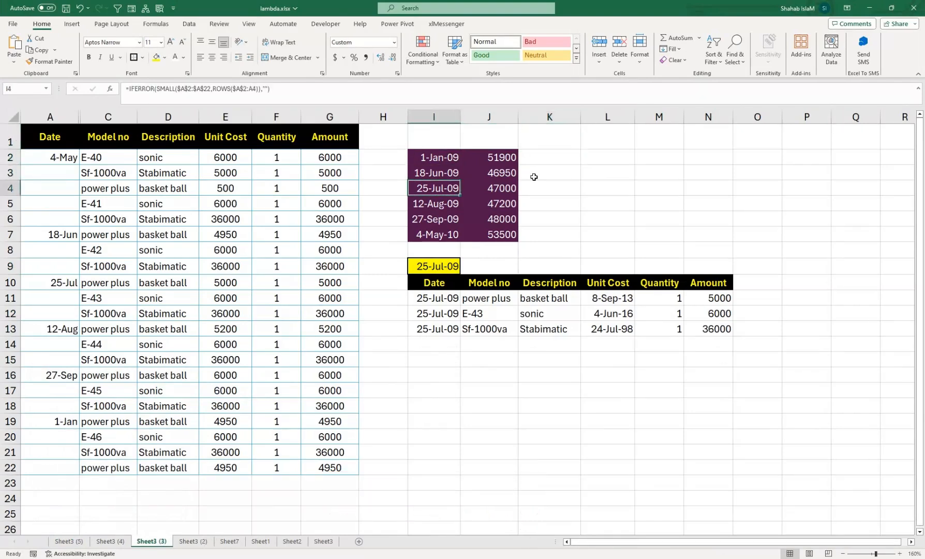
key("Right")
key("Right")
key("Up")
key("Up")
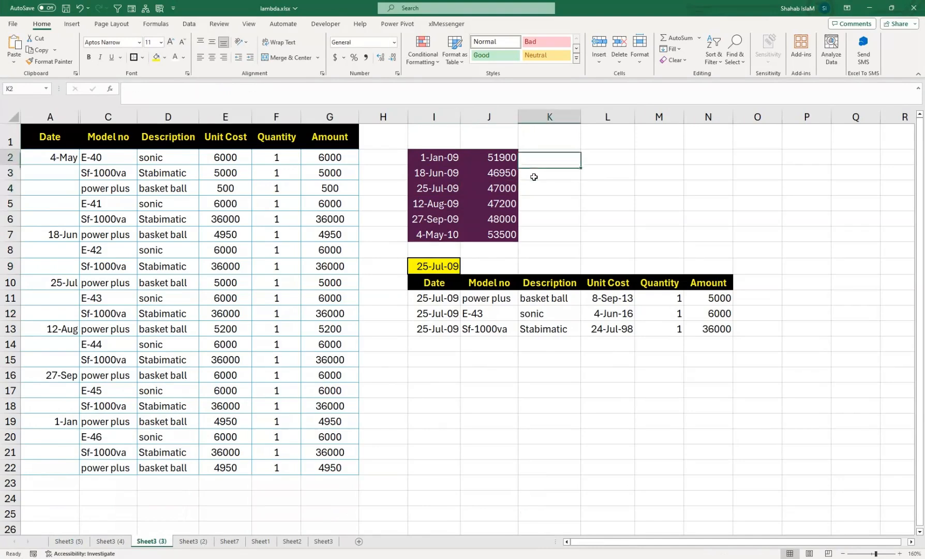
Step: Start a SCAN formula in cell K2 with initial value 0 and the totals J2:J7 as its array
type("=")
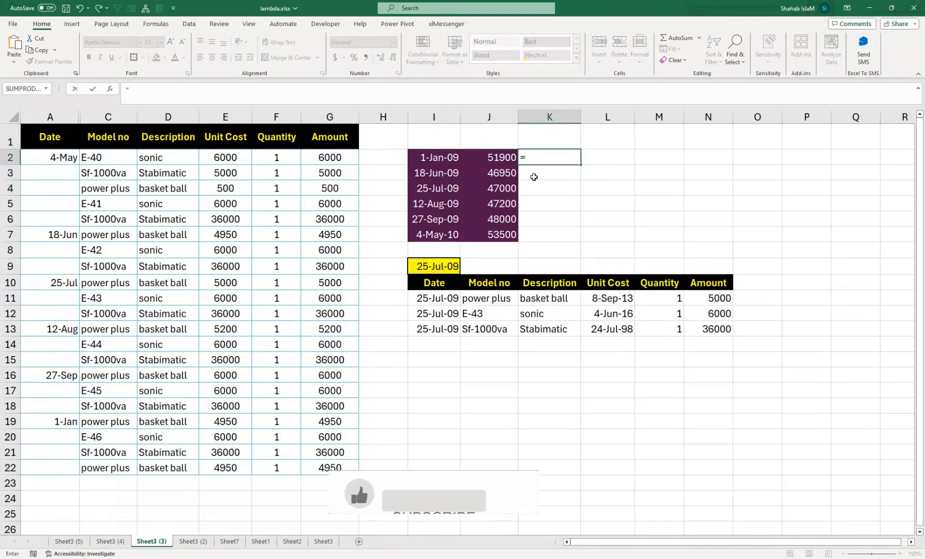
type("sca")
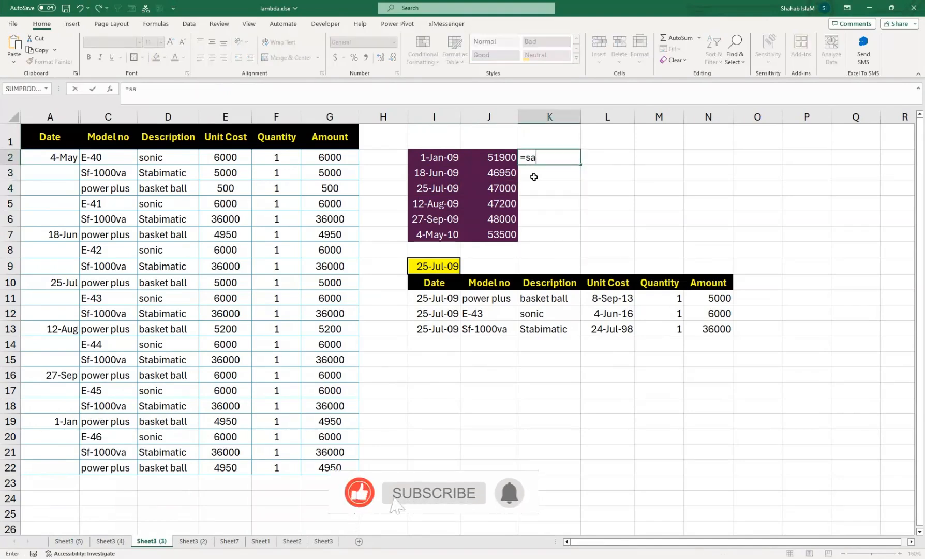
key("Tab")
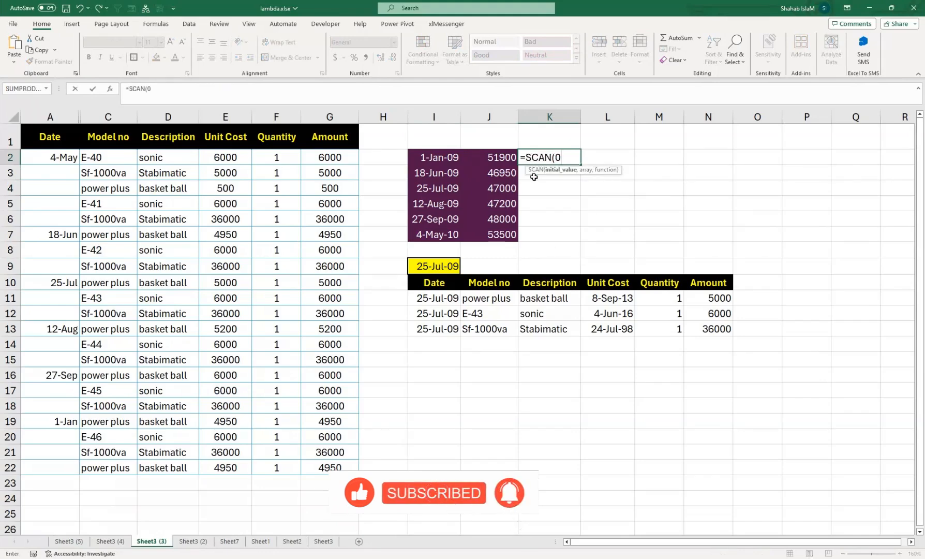
type("0,")
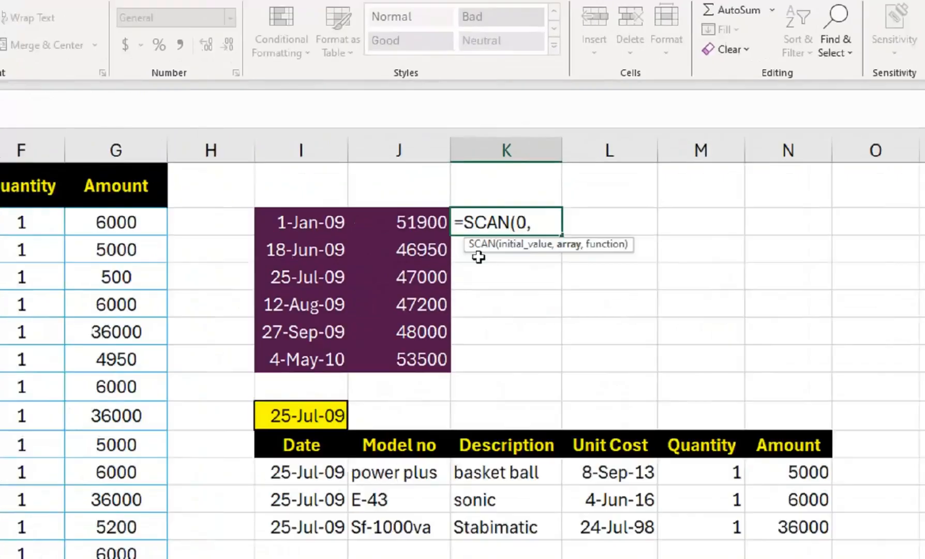
key("Left")
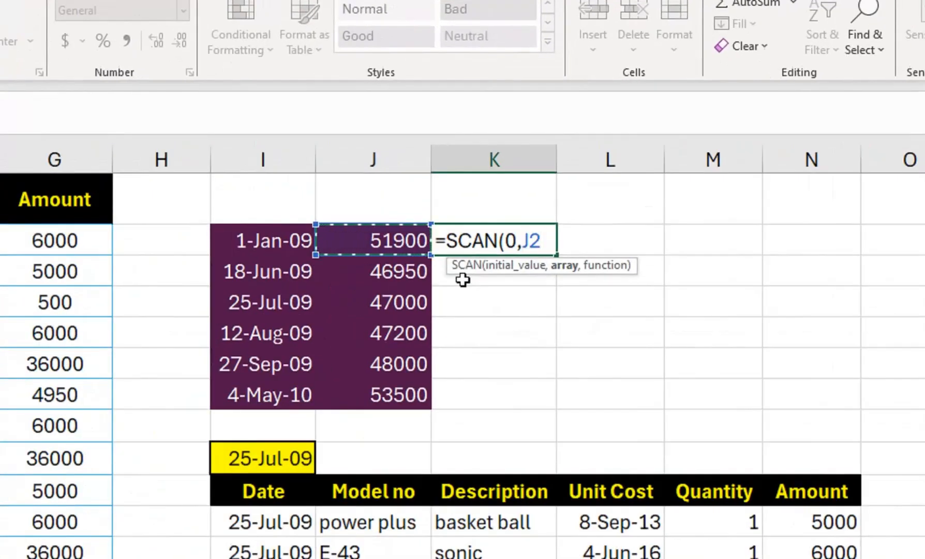
key("ctrl+shift+Down")
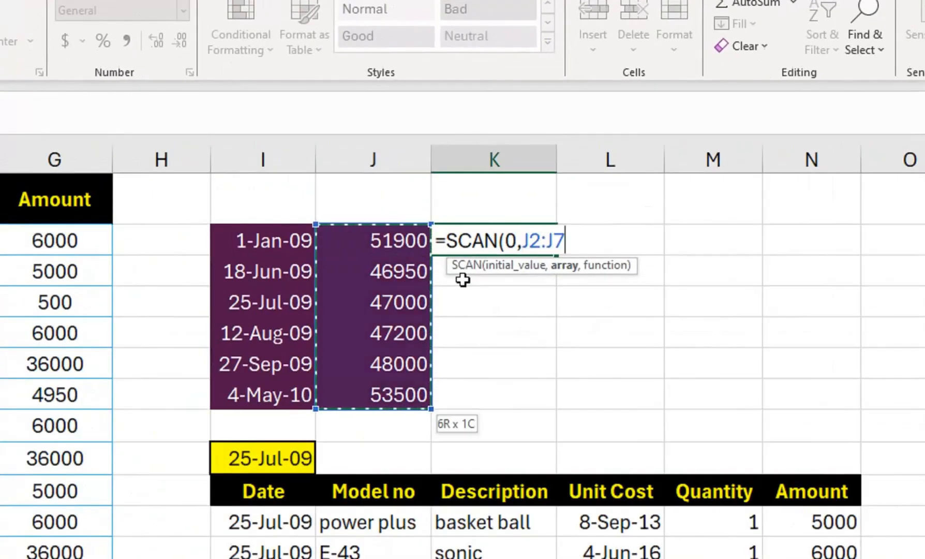
Step: Complete the SCAN formula in K2 with LAMBDA(a,b,a+b) as its function to get running totals
type(",lam")
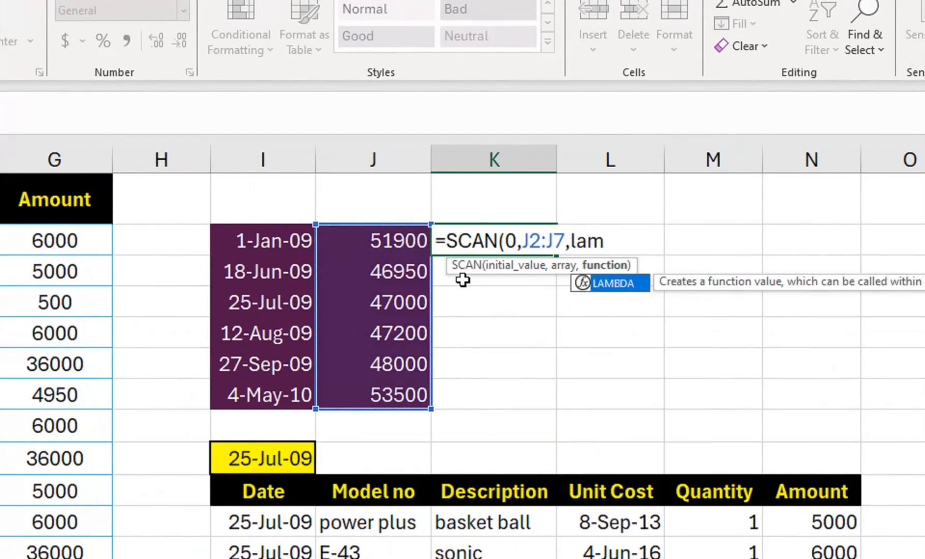
key("Tab")
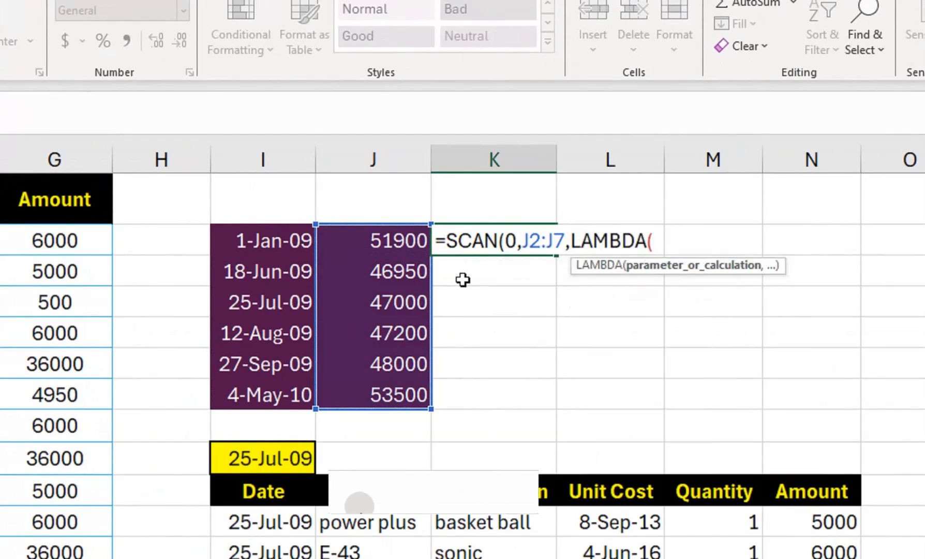
type("a,")
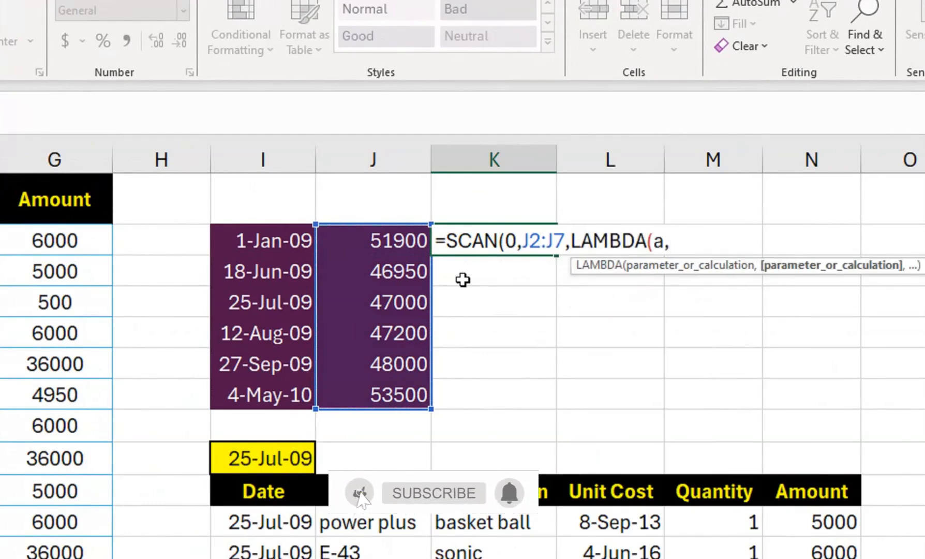
type("b,")
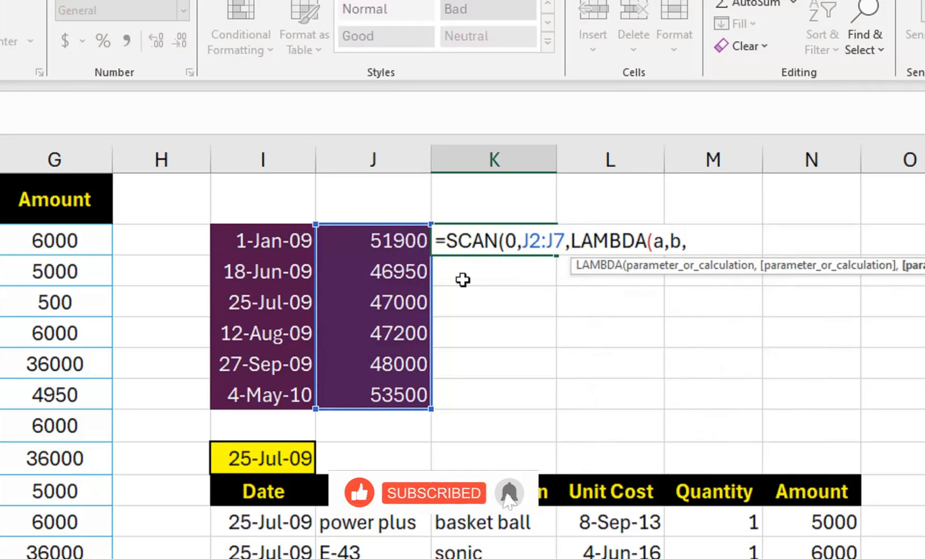
type("a+b")
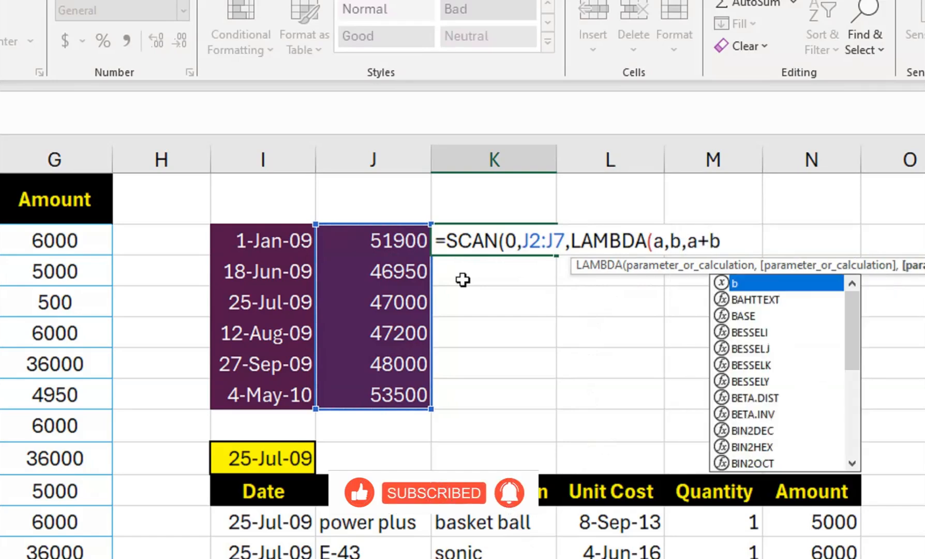
type(")")
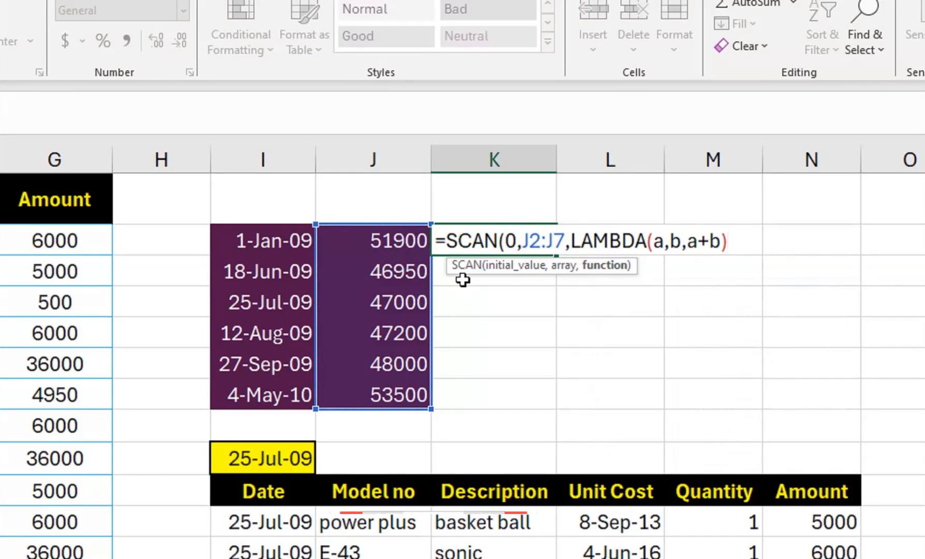
key("Return")
left_click(516, 239)
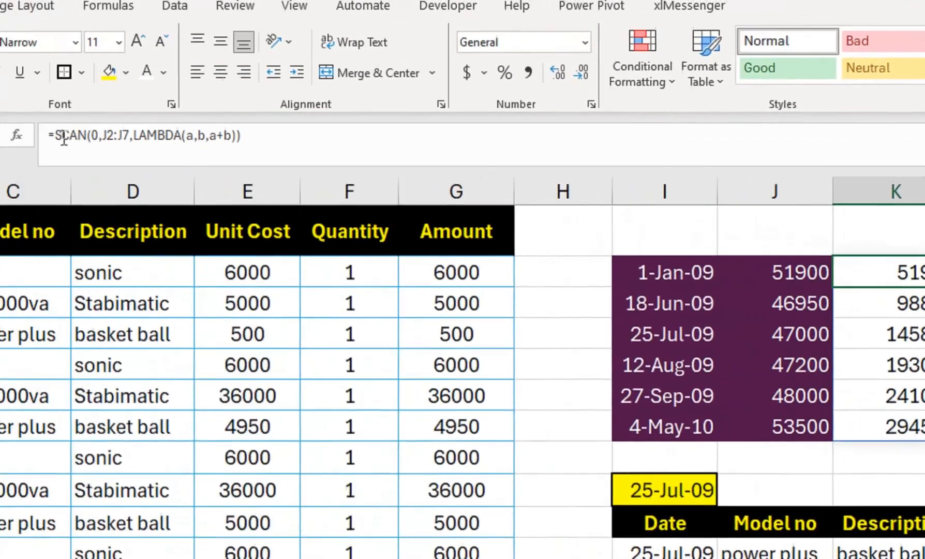